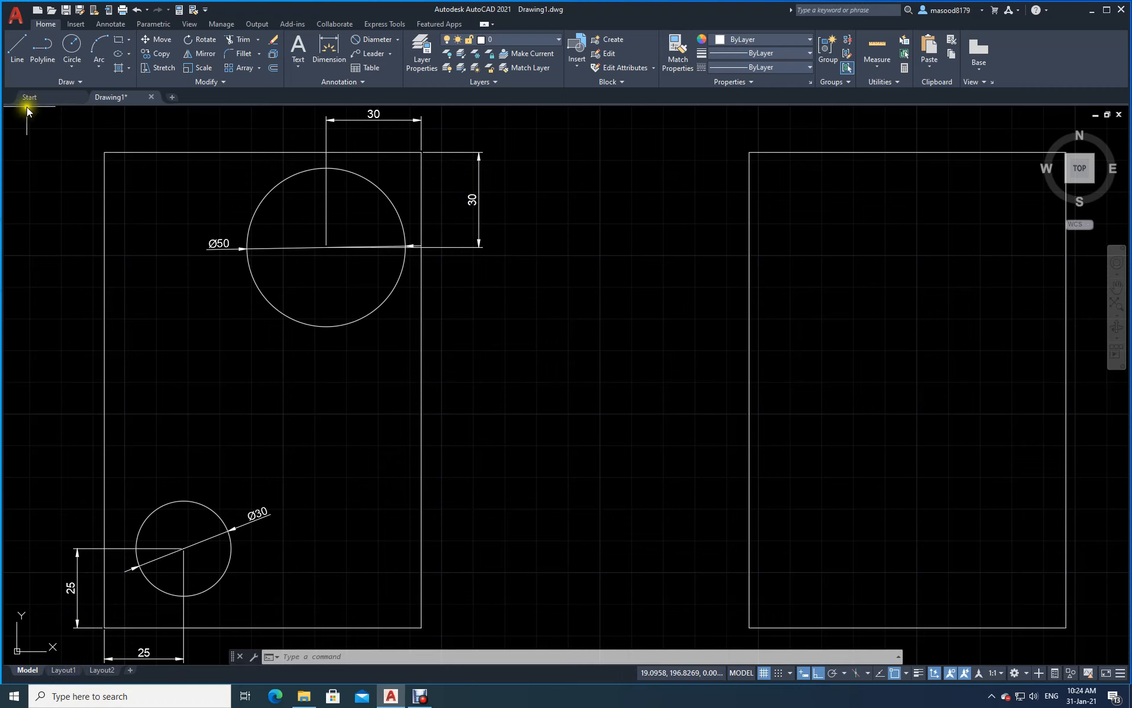
Set the current object colour to Green
click(809, 40)
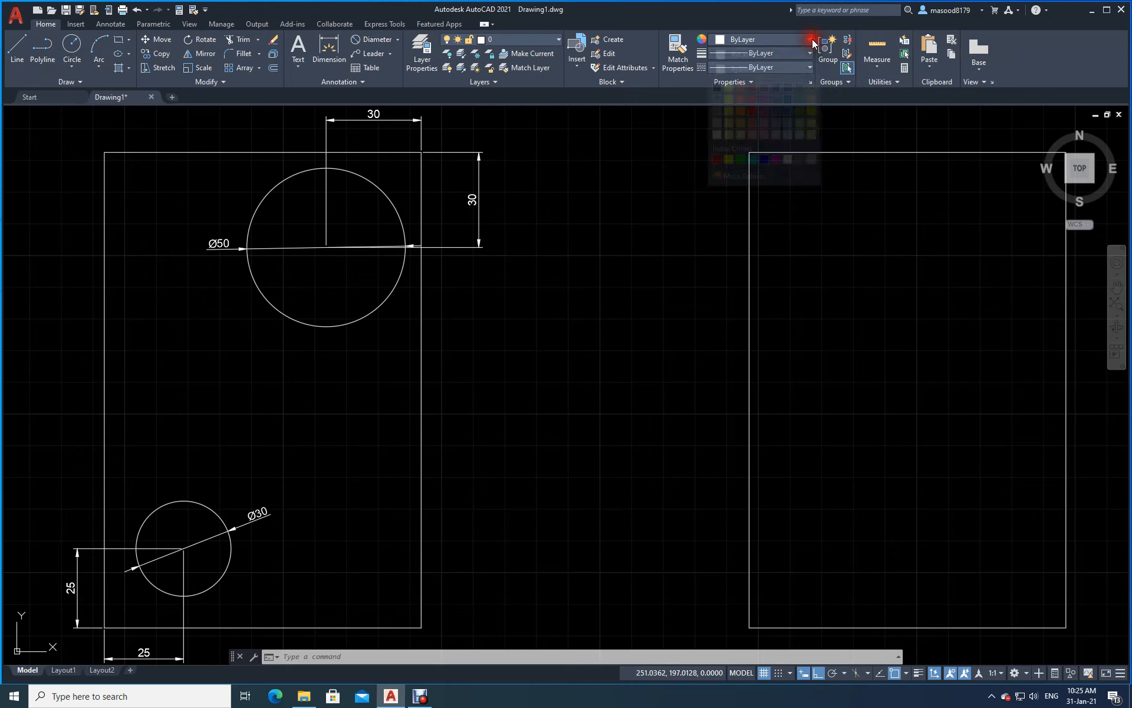
click(741, 159)
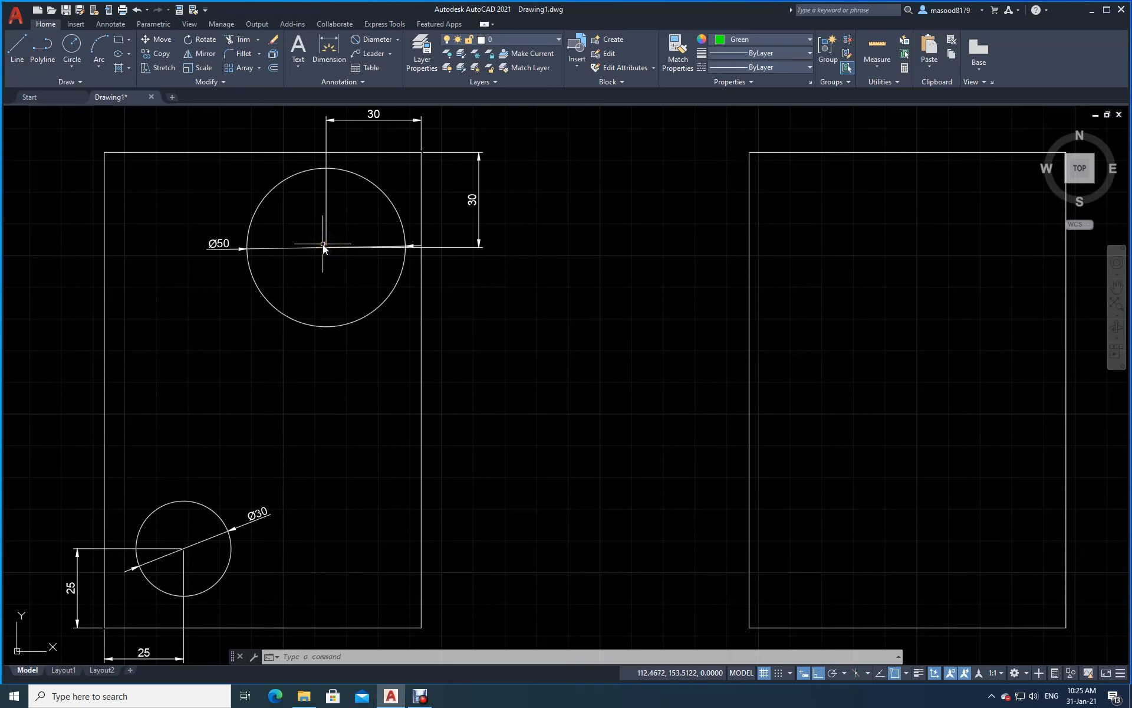
click(20, 45)
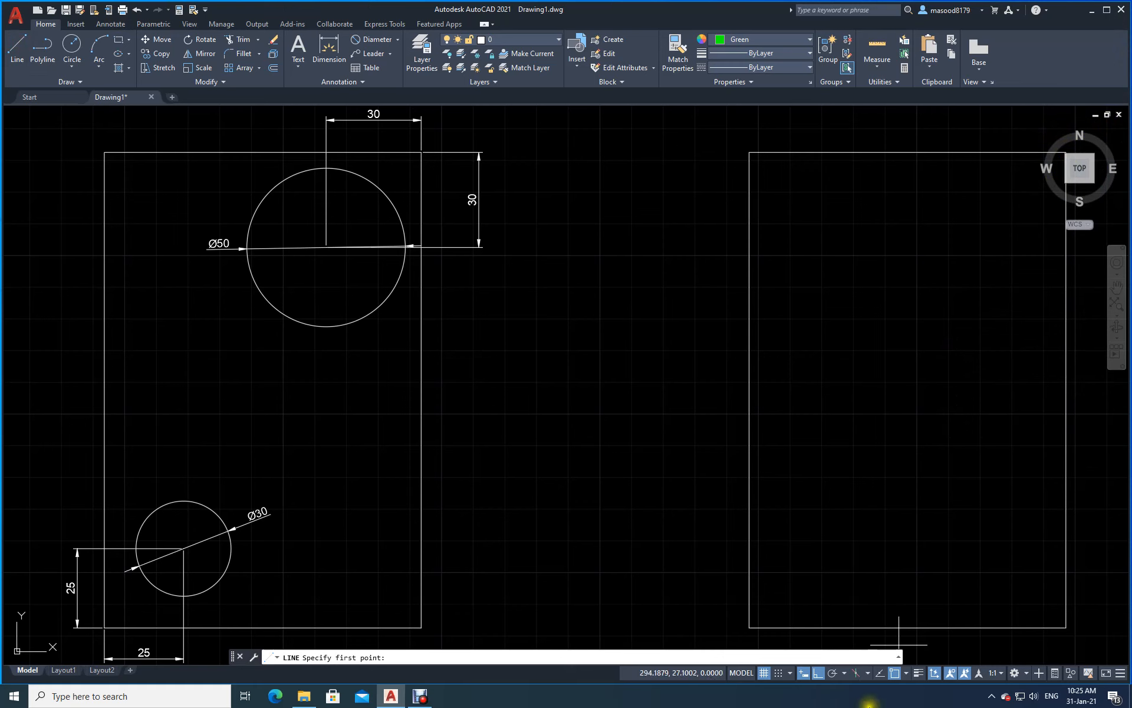
click(907, 674)
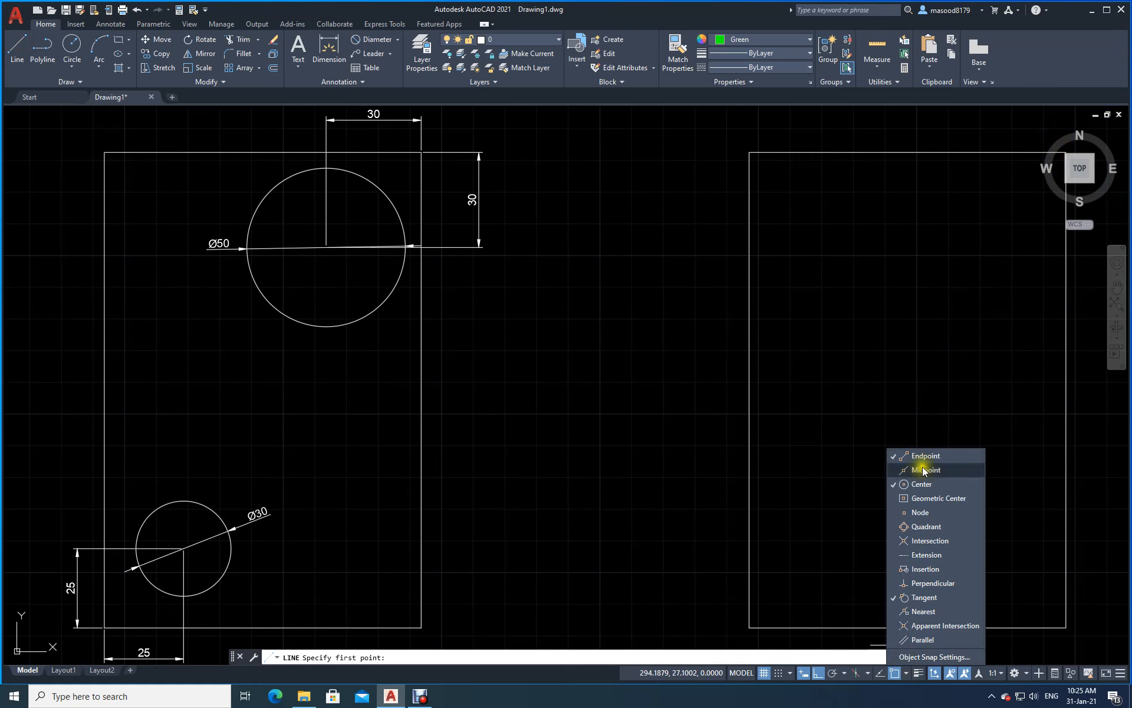
click(965, 308)
middle_drag(965, 307, 851, 307)
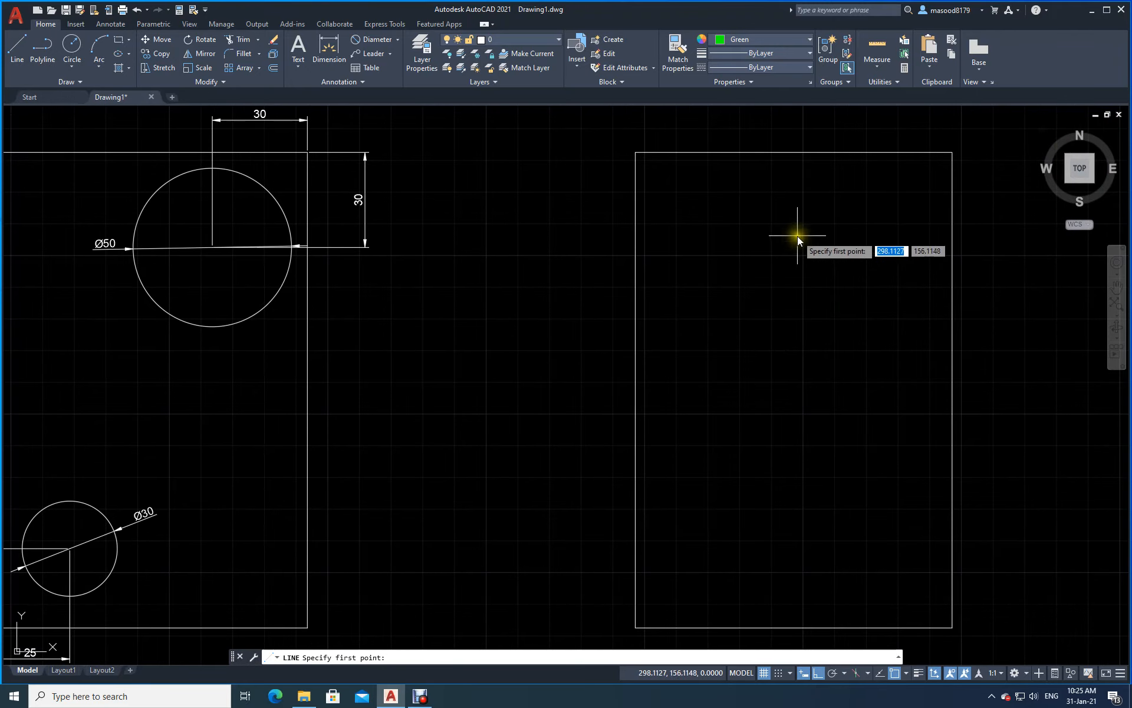
key(Escape)
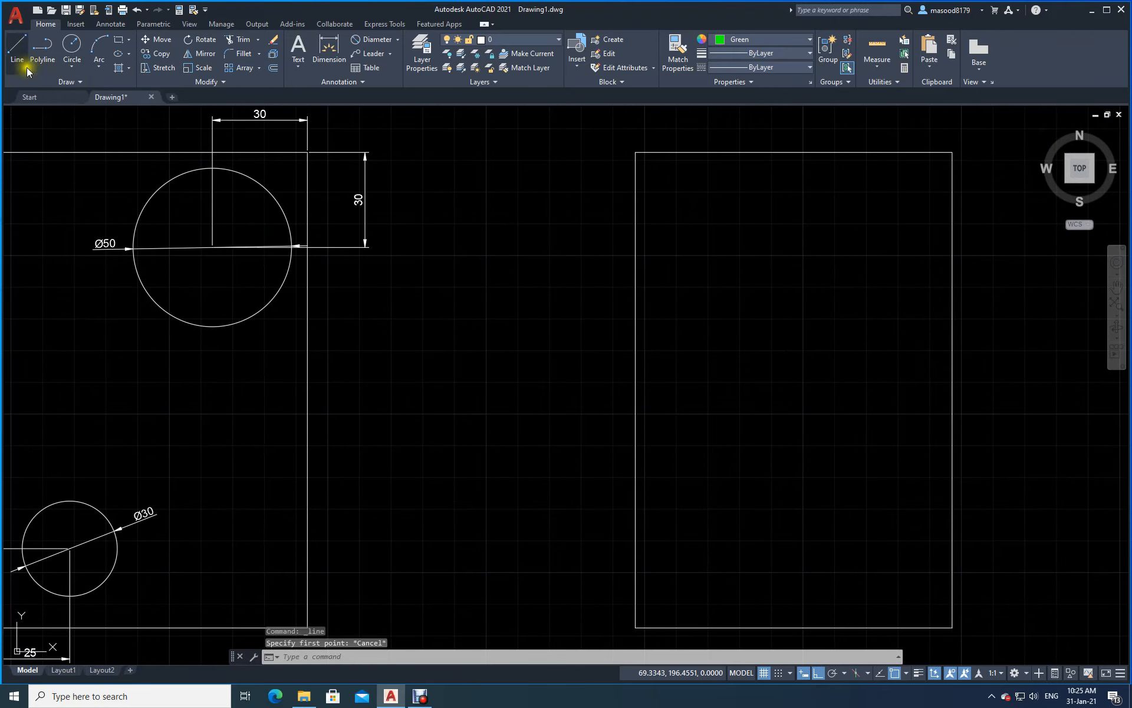
Draw two connected construction lines from the empty rectangle's upper-right corner, 30 units straight down and then 30 units to the left
click(13, 44)
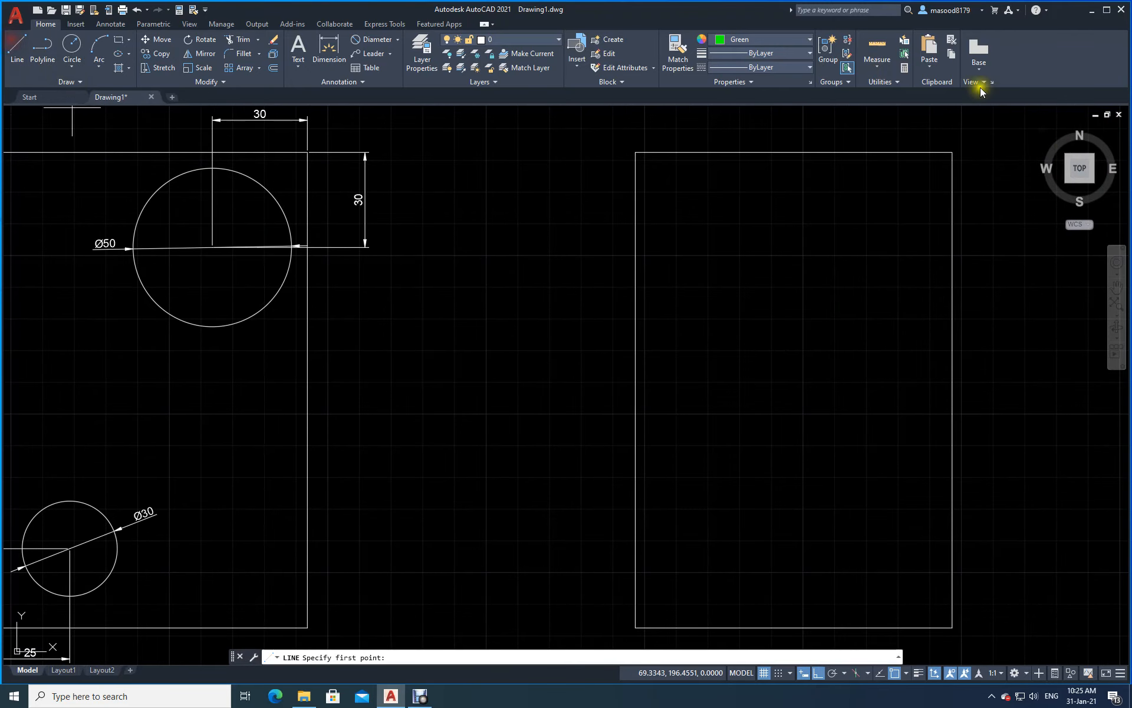
click(952, 153)
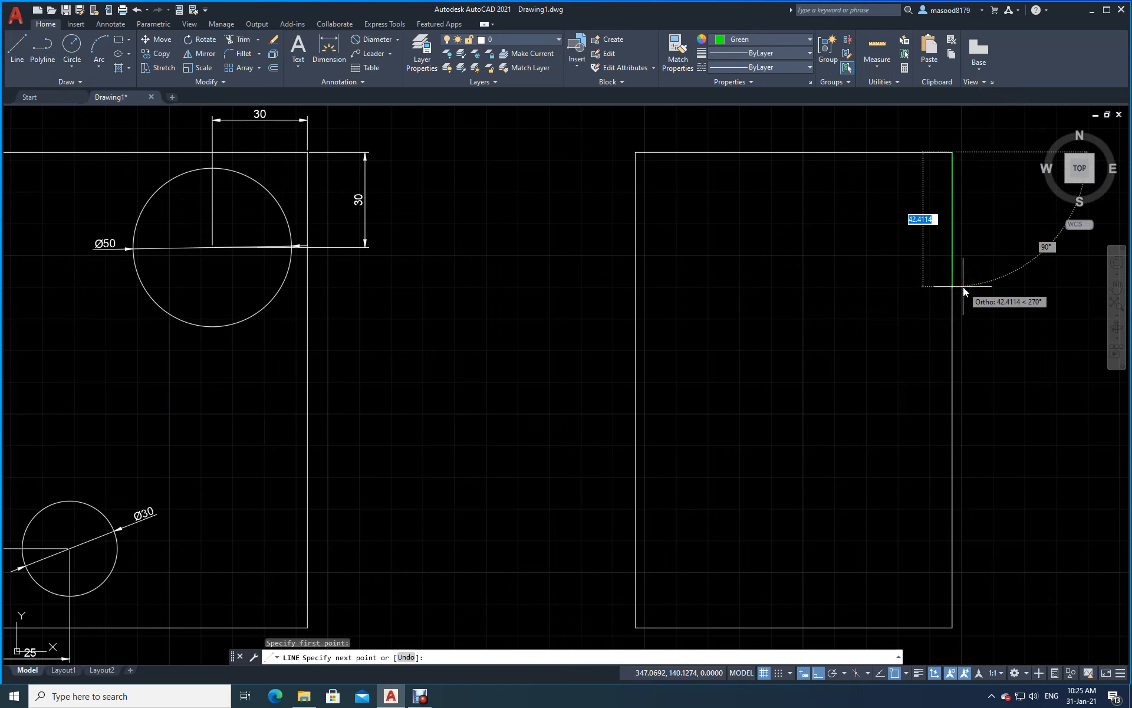
text(30)
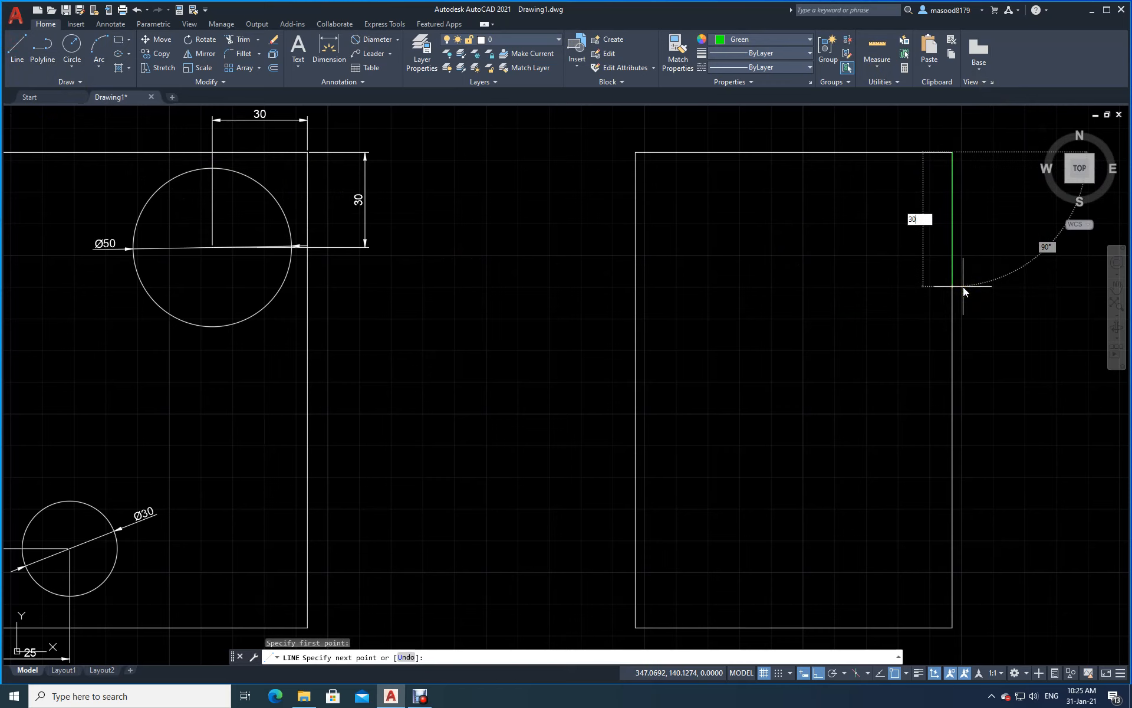
key(Return)
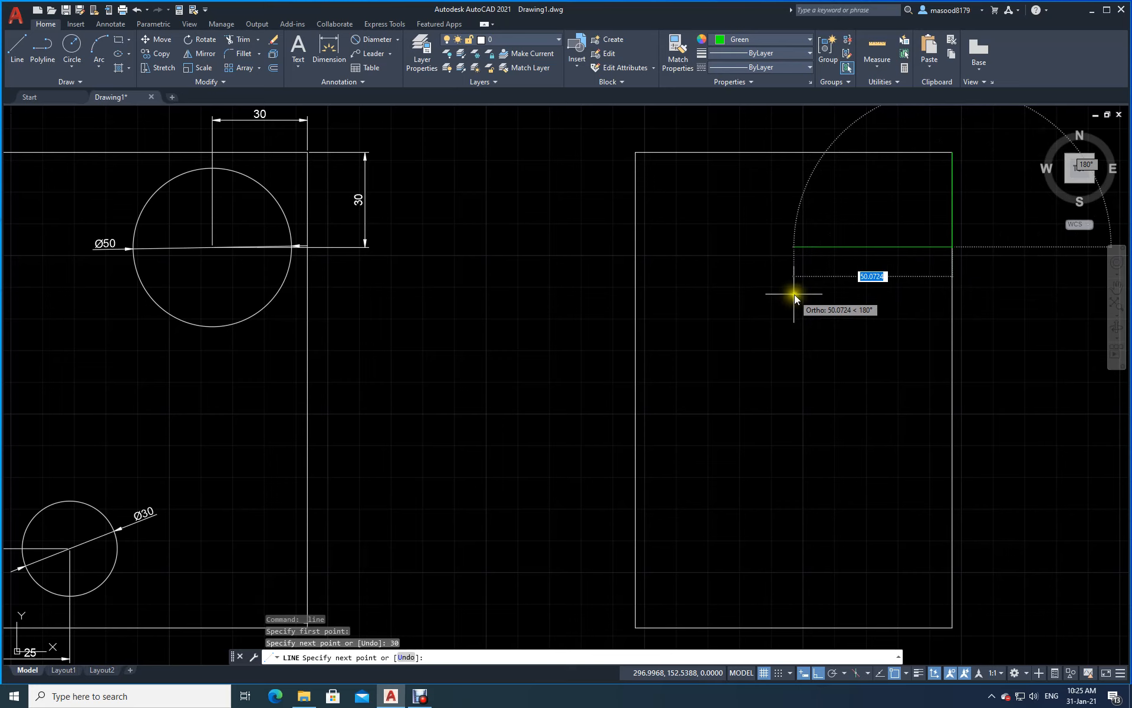
text(30)
key(Return)
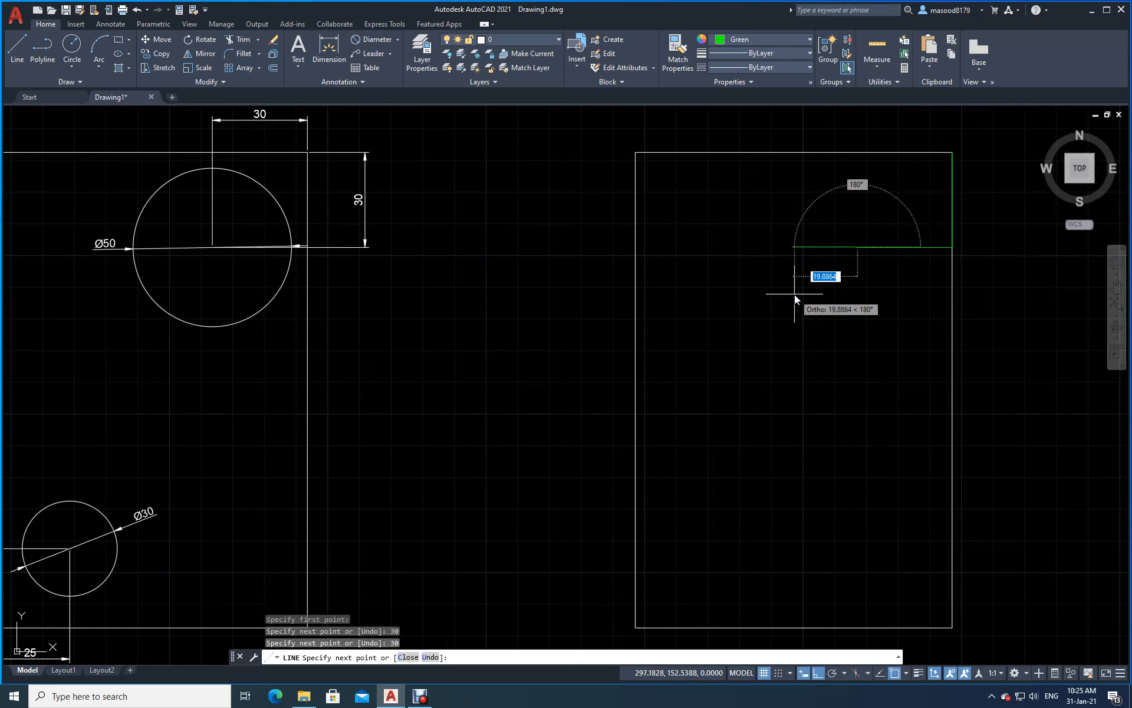
key(Escape)
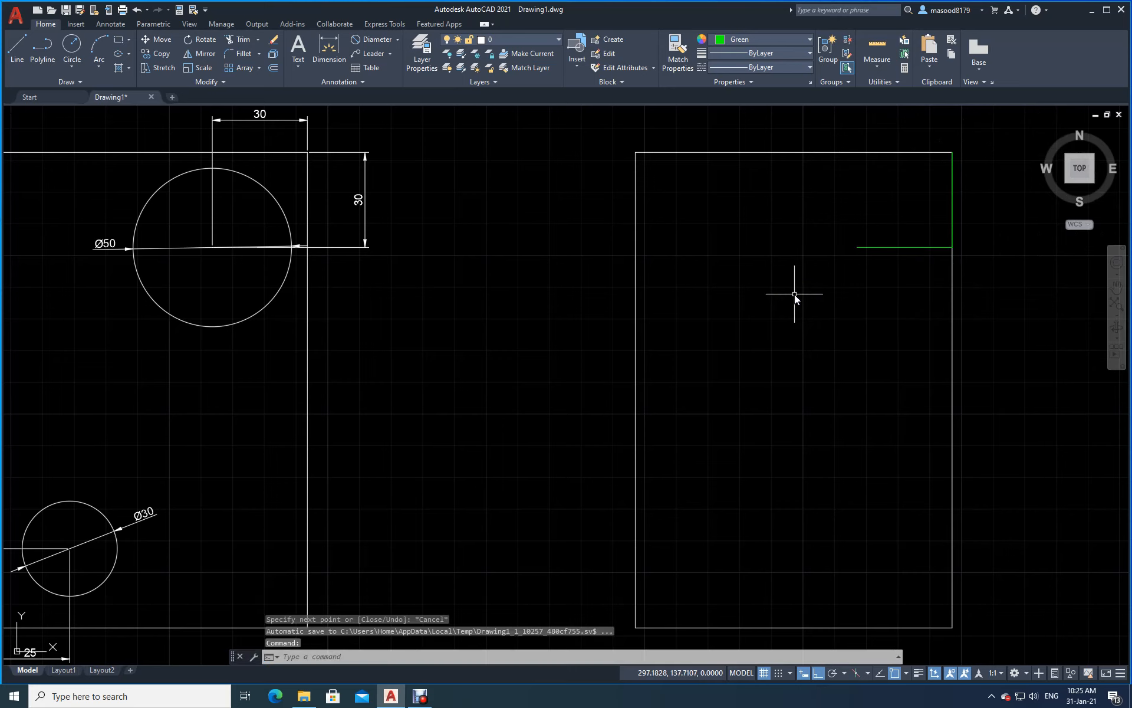
Draw two connected construction lines from the same rectangle's lower-left corner, 25 units to the right and then 25 units up
click(13, 53)
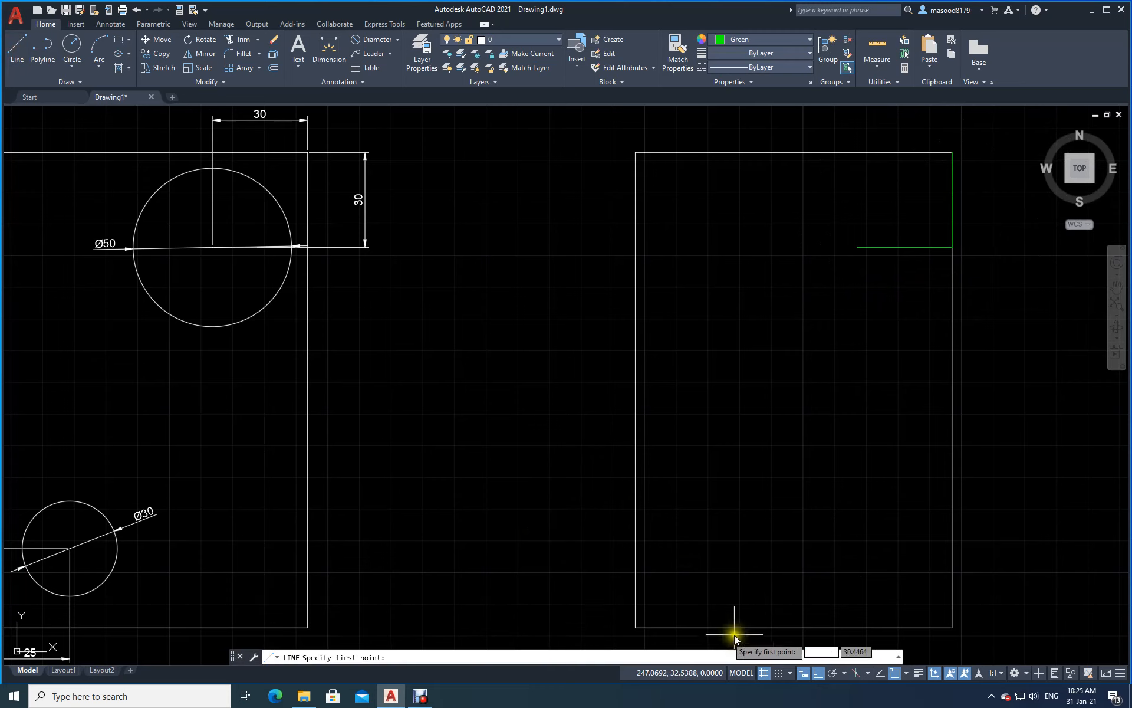
click(635, 628)
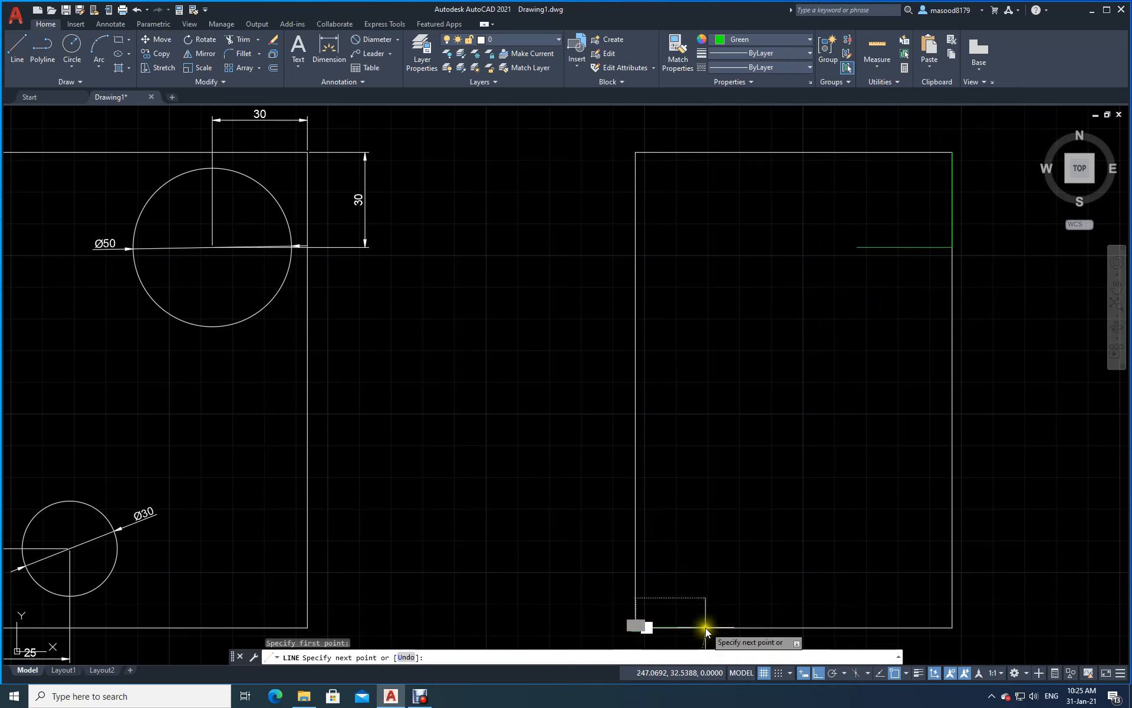
text(25)
key(Return)
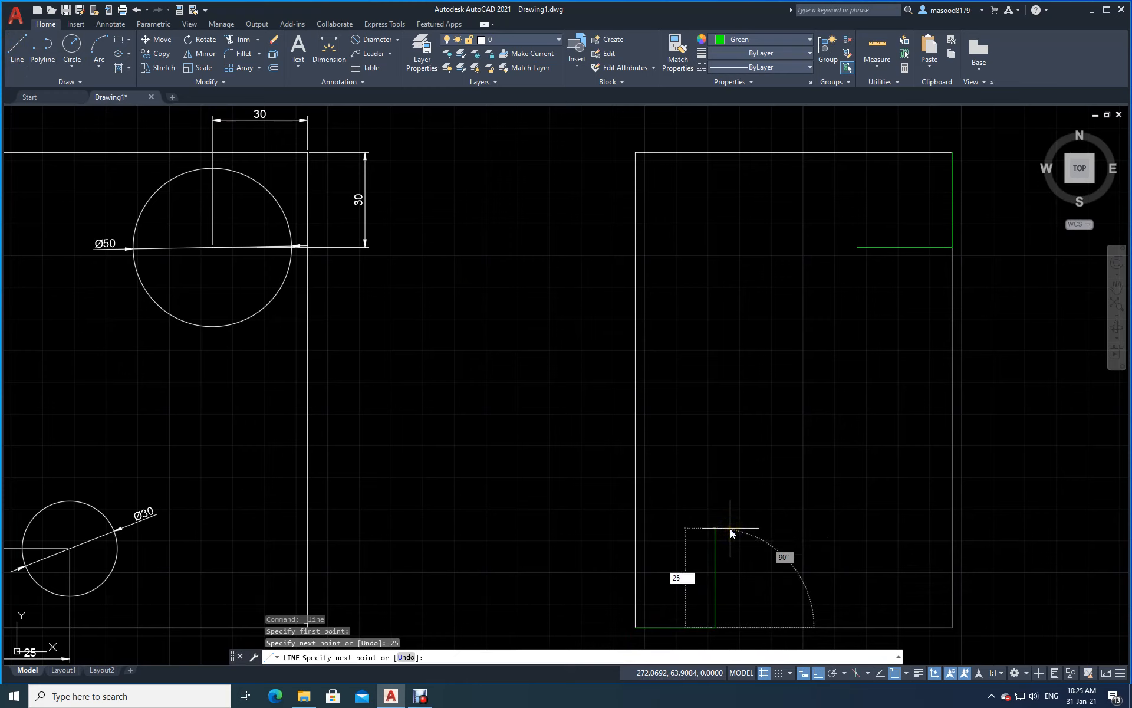
text(25)
key(Return)
key(Escape)
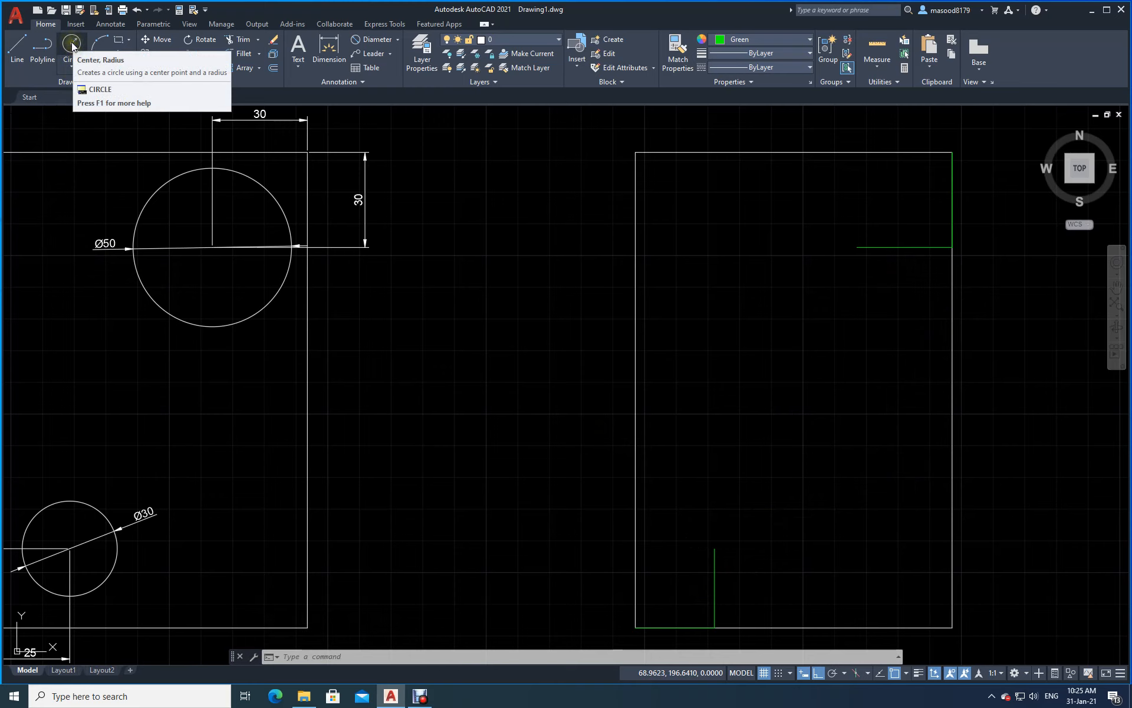
Draw a circle by centre and diameter, 50 units across, centred on the free end of the upper construction lines
click(71, 66)
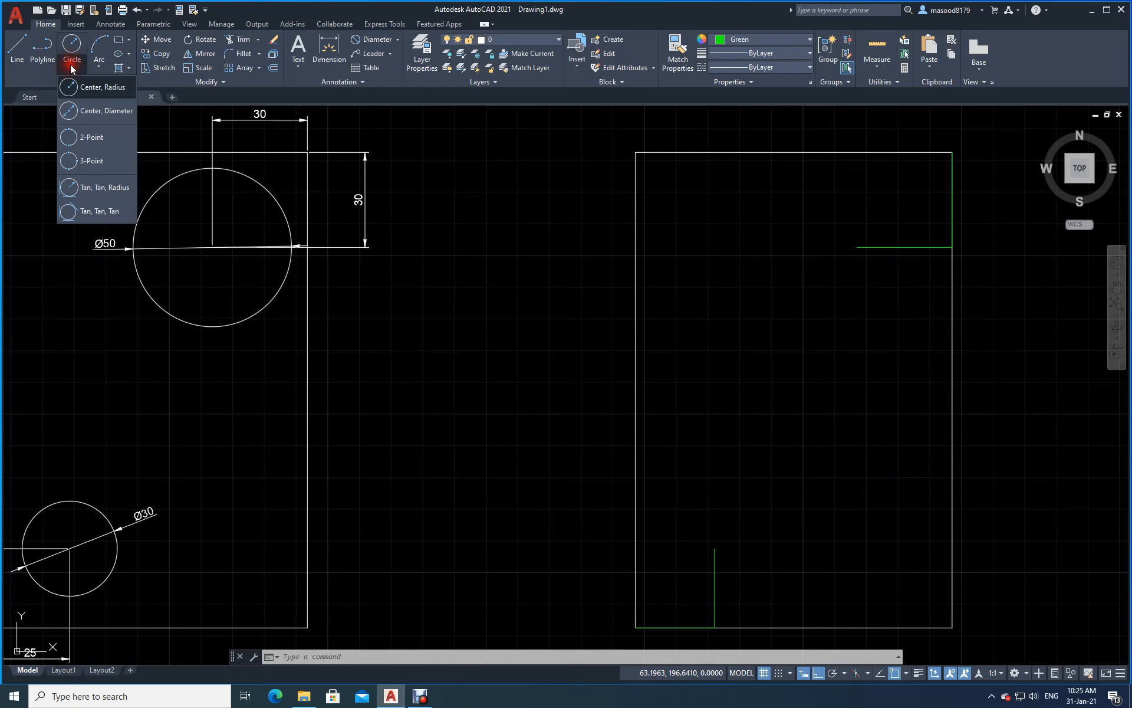
click(89, 113)
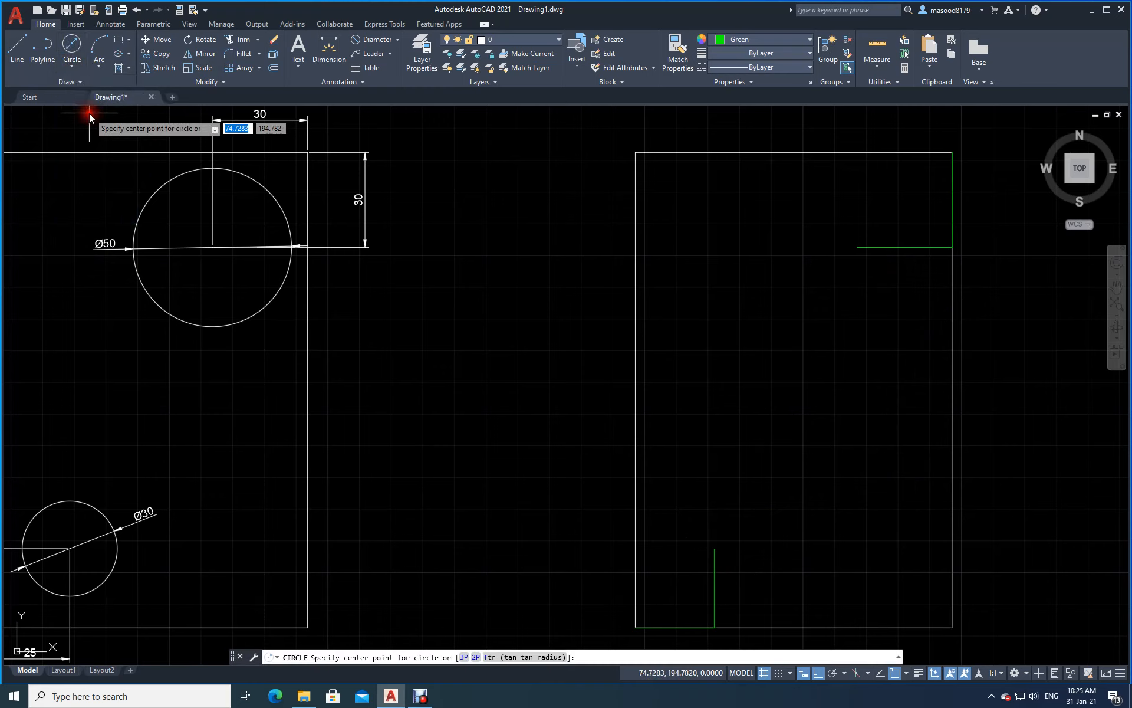
click(858, 246)
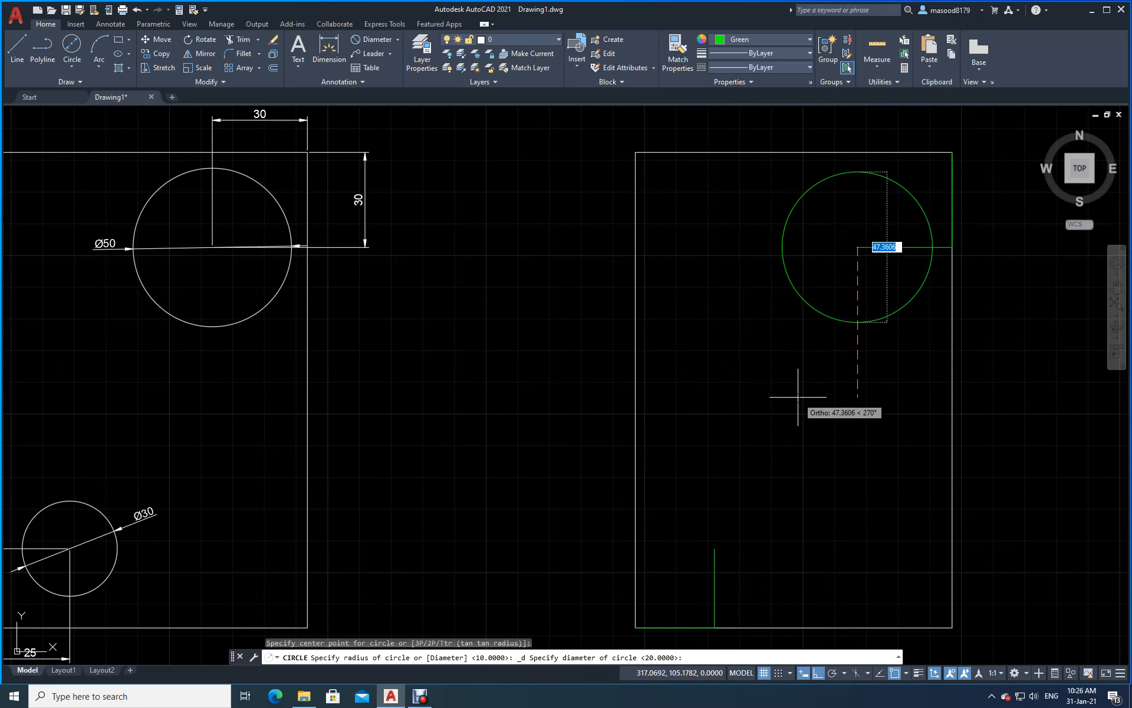
text(2)
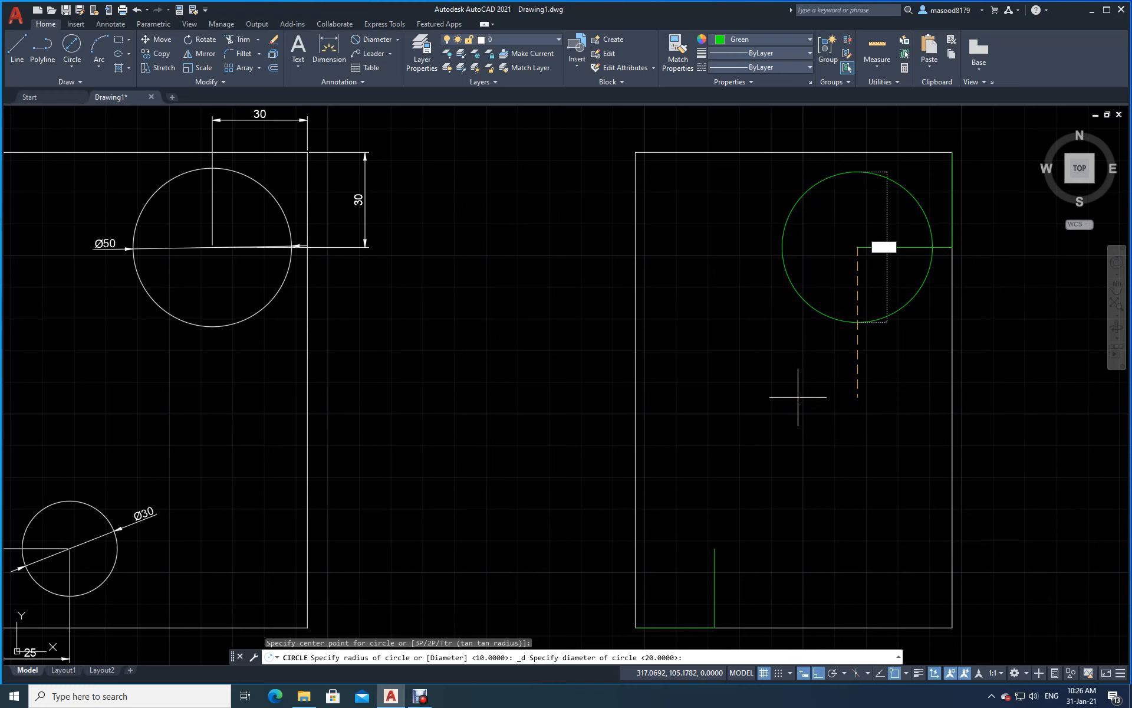
key(Return)
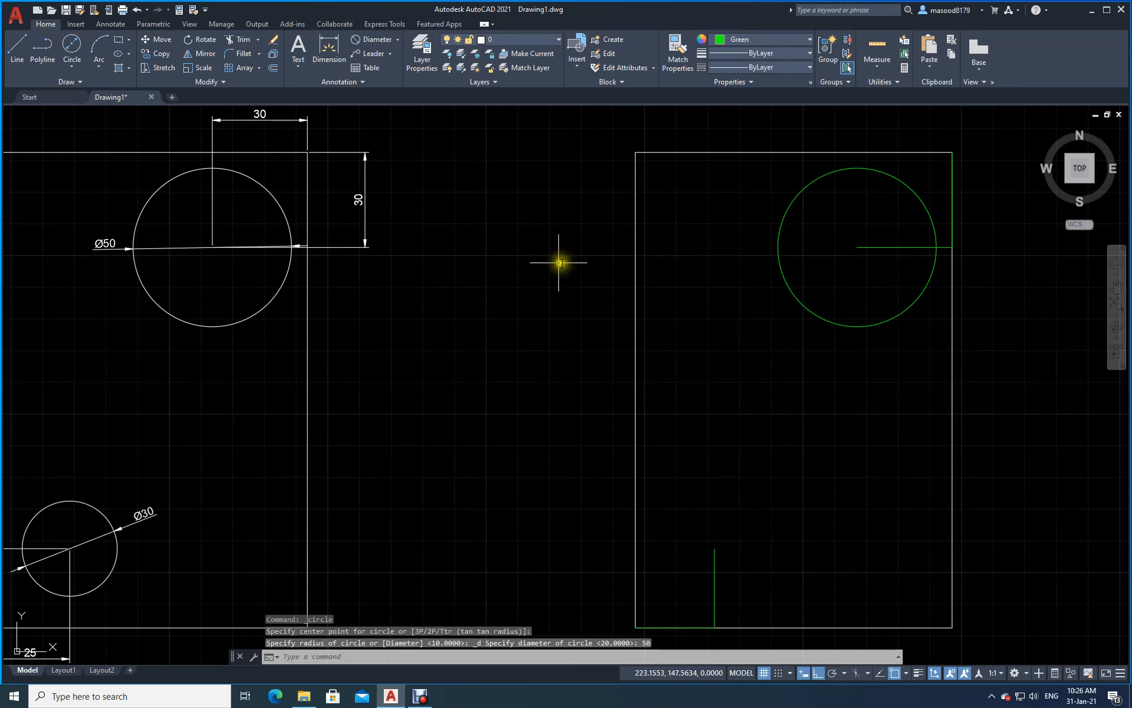
Draw a circle of diameter 30 centred on the free end of the lower construction lines
click(71, 46)
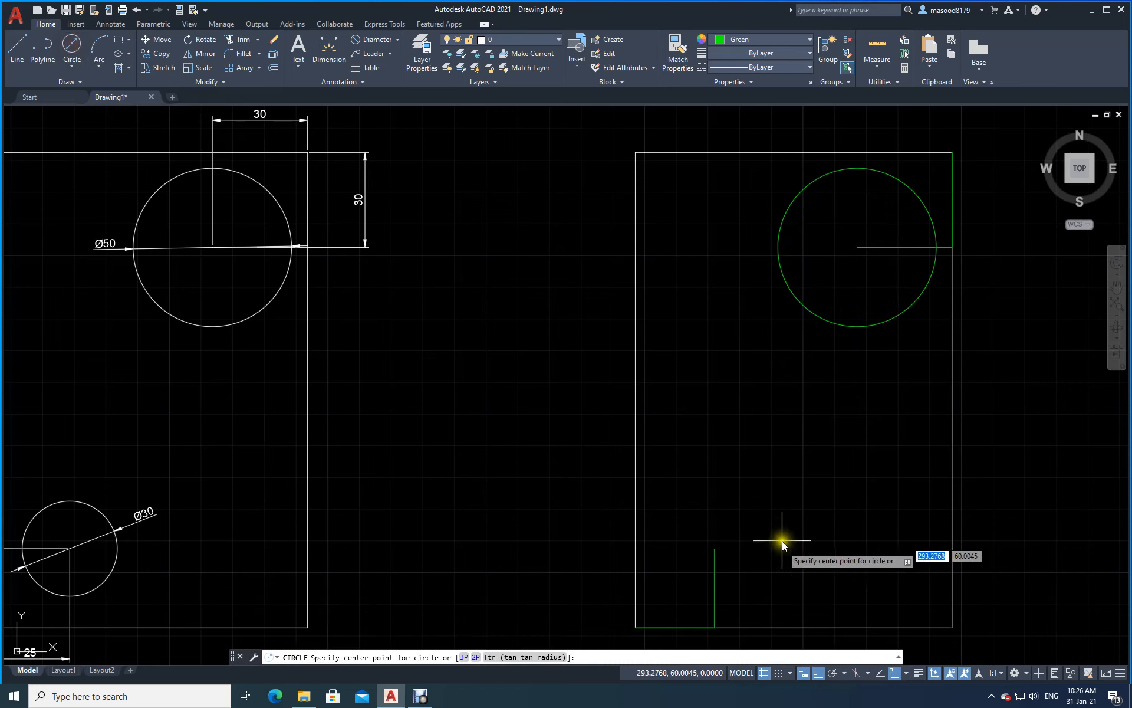
click(714, 550)
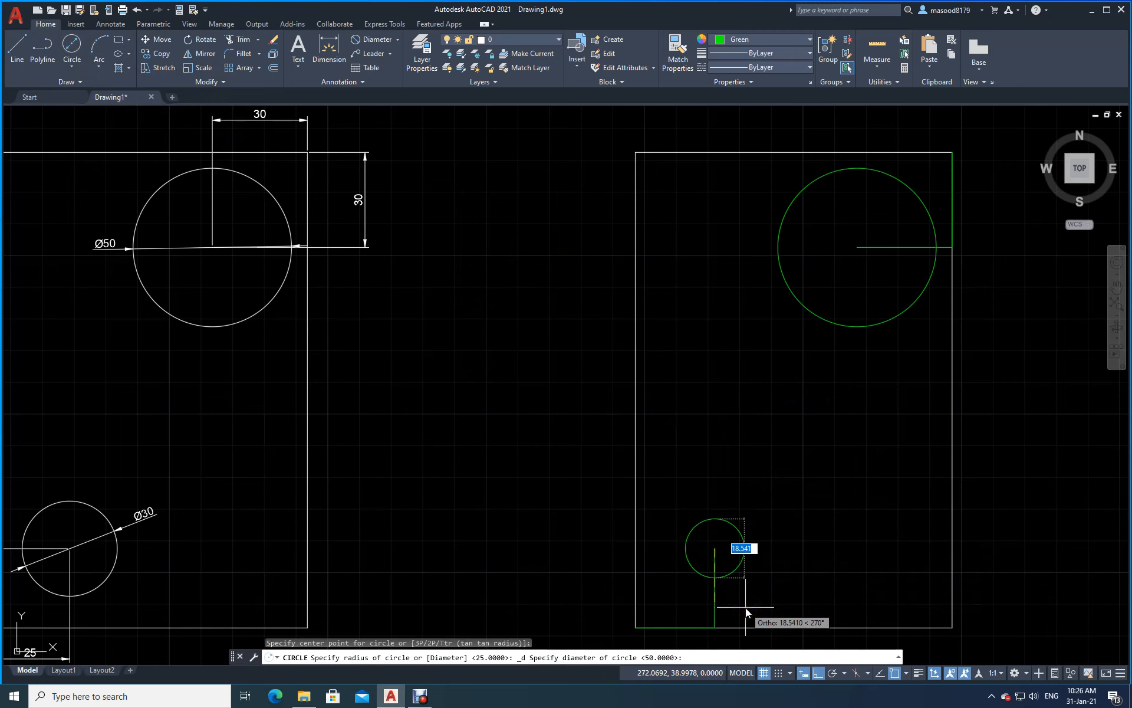
text(30)
key(Return)
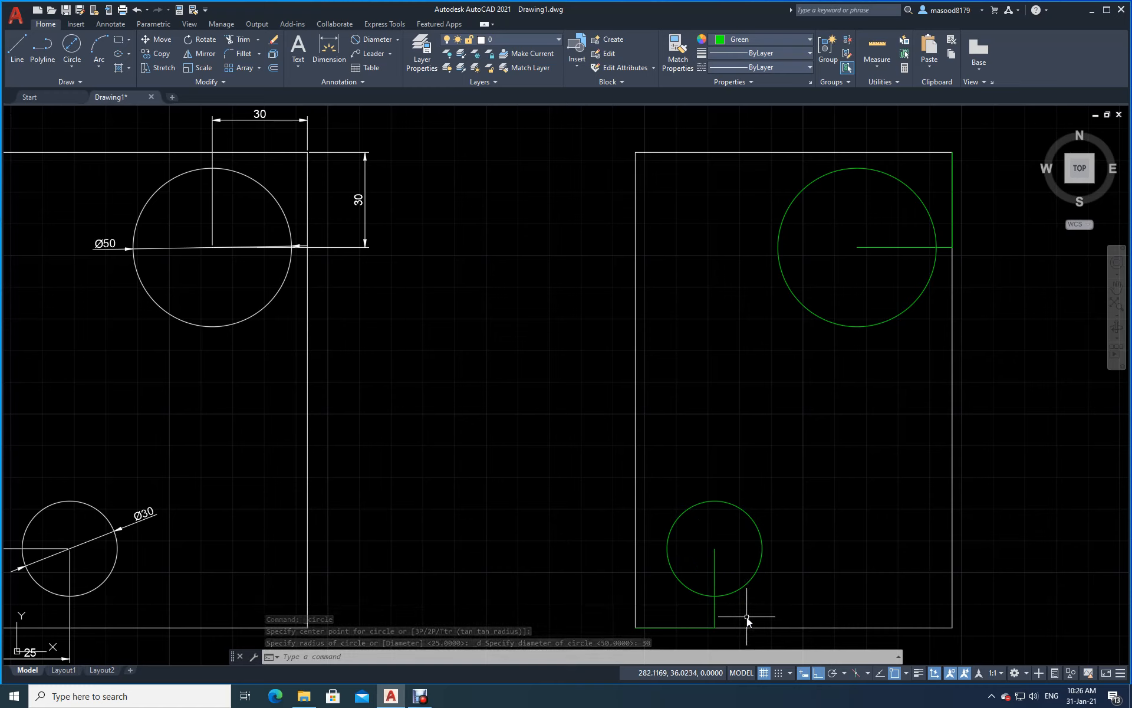
Erase the four green construction lines at the rectangle's lower-left and upper-right corners
click(713, 570)
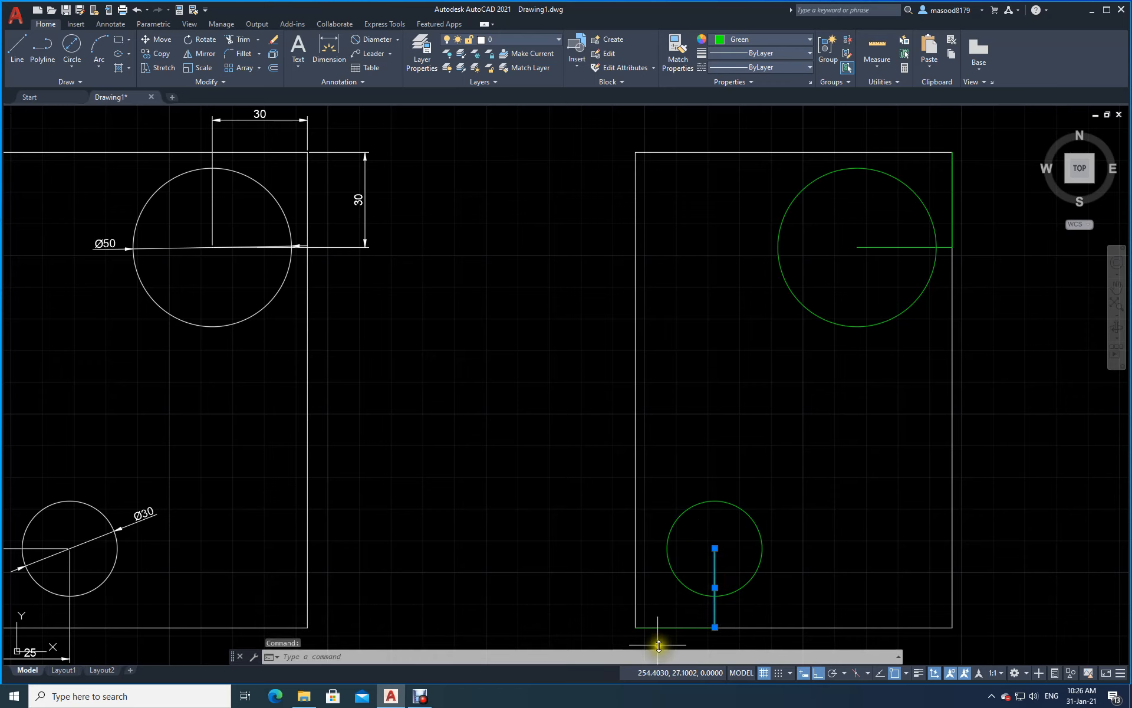
click(664, 627)
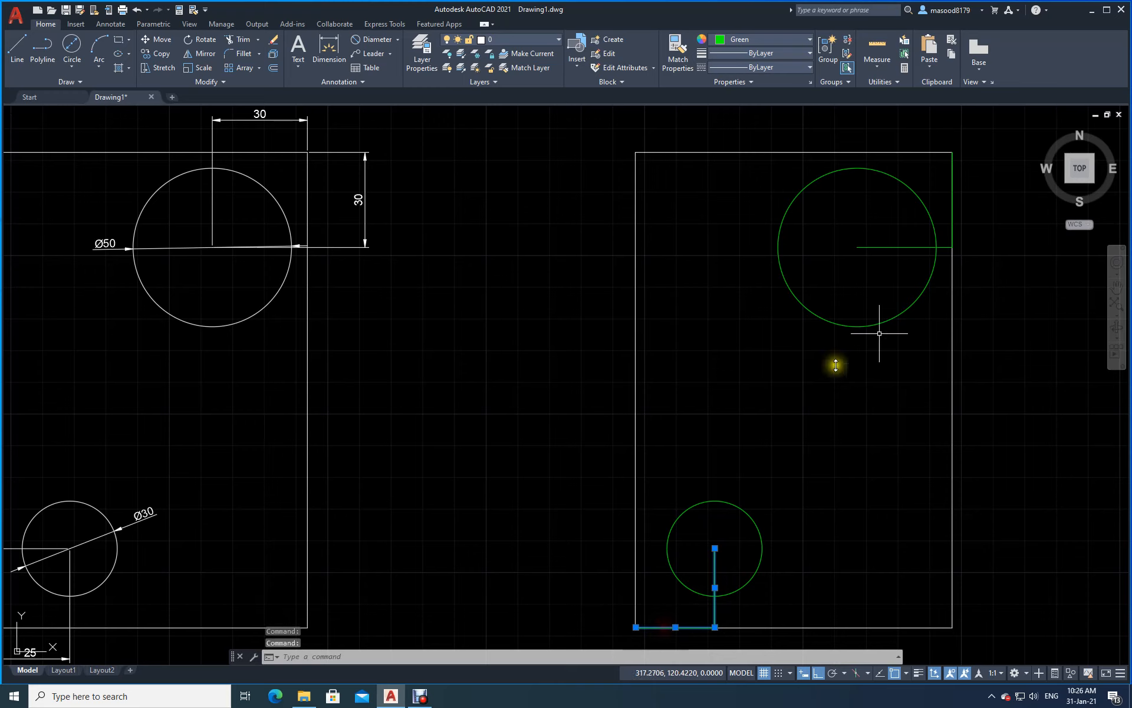
click(908, 246)
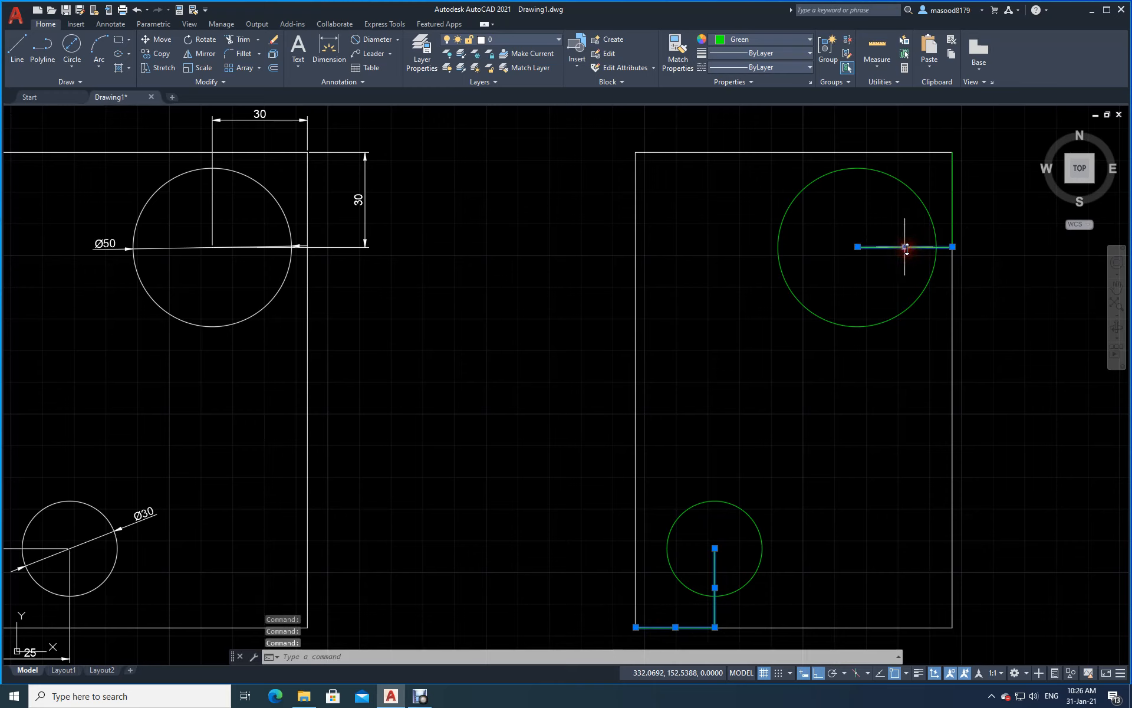
click(952, 202)
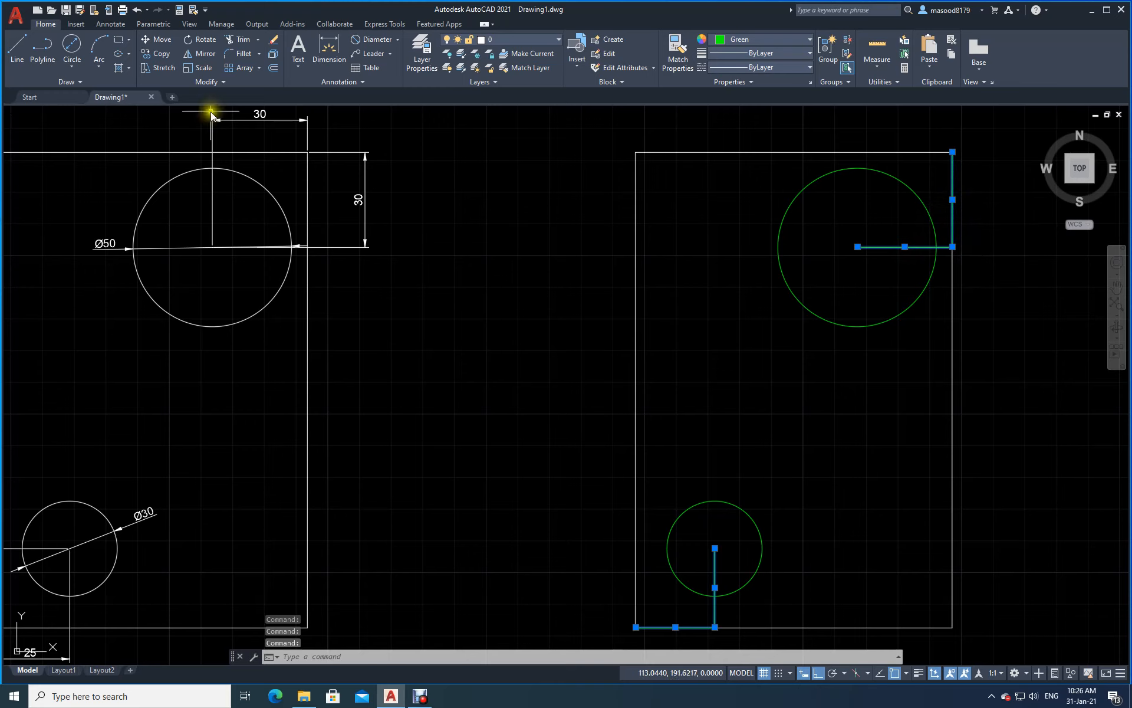
click(274, 40)
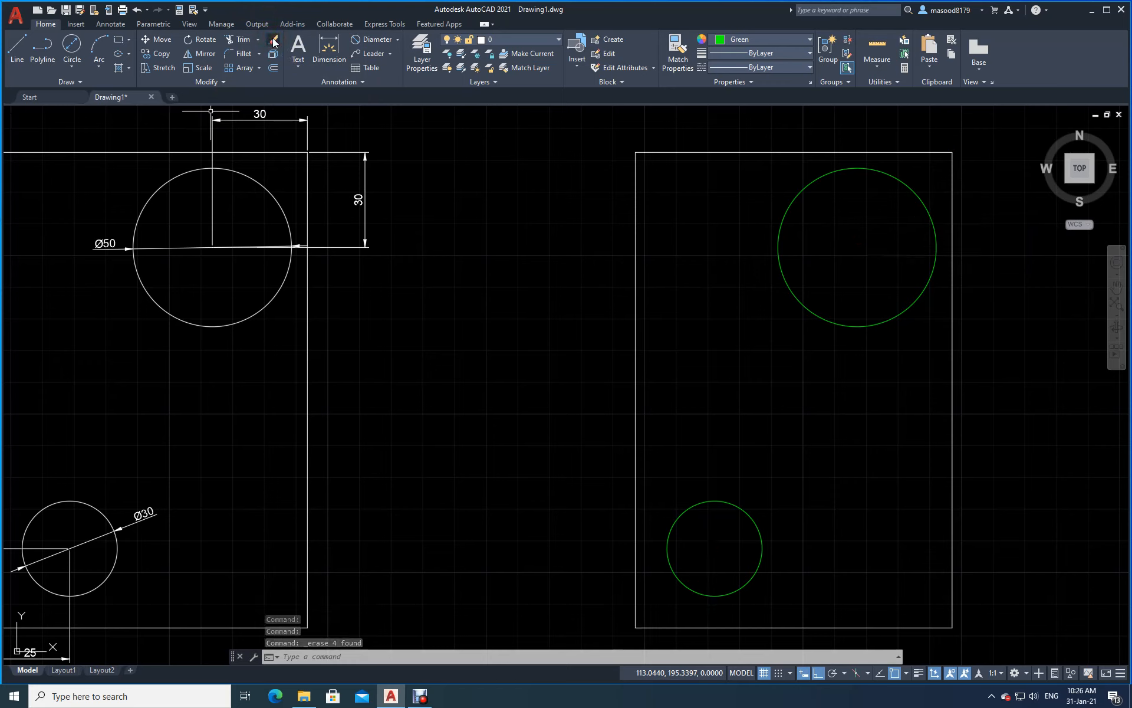
Undo the erasure of the construction lines and redo it
click(137, 9)
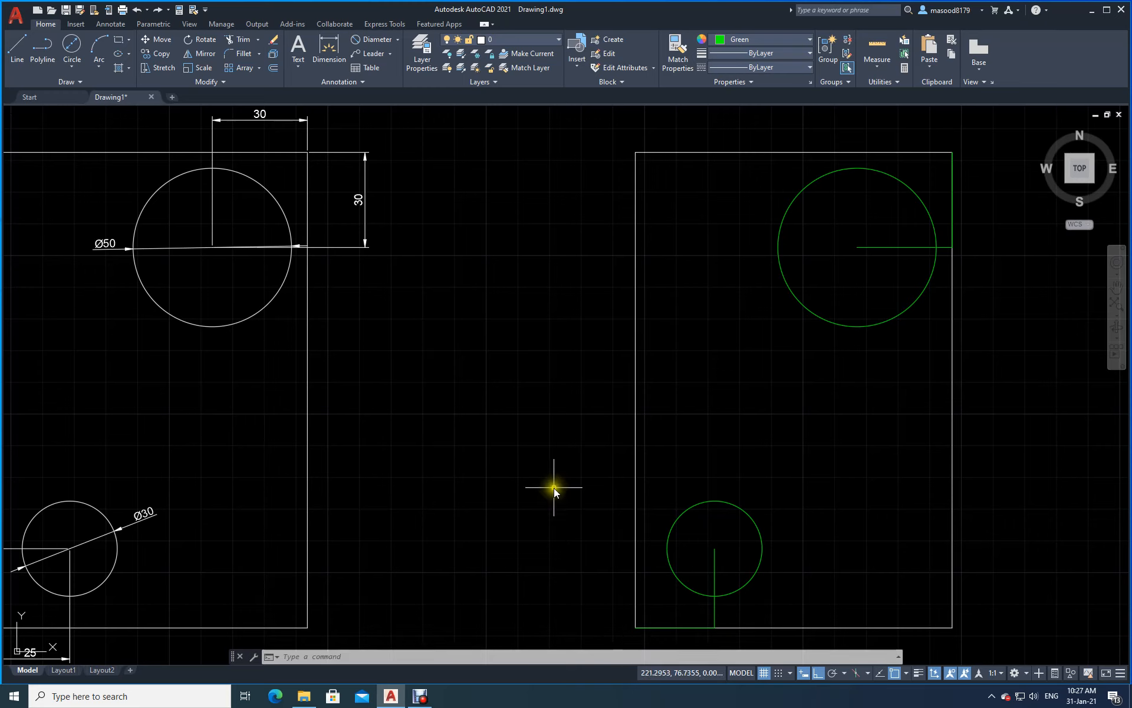
click(159, 11)
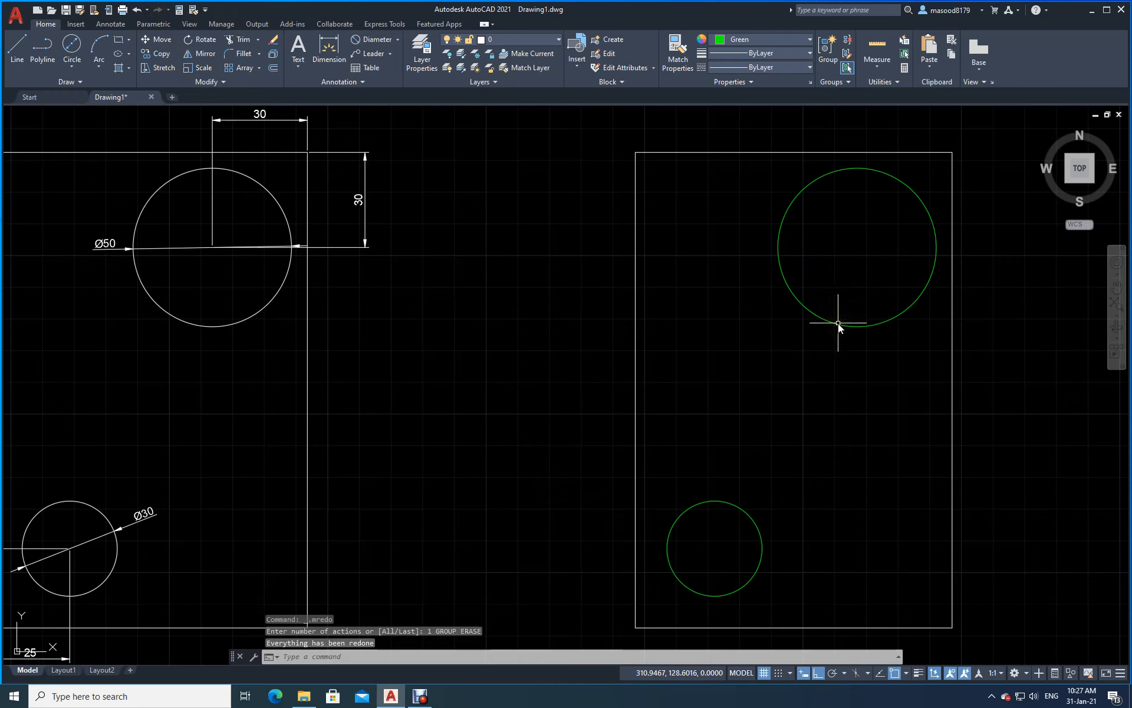
Erase both green circles inside the rectangle
click(274, 40)
click(889, 397)
click(816, 281)
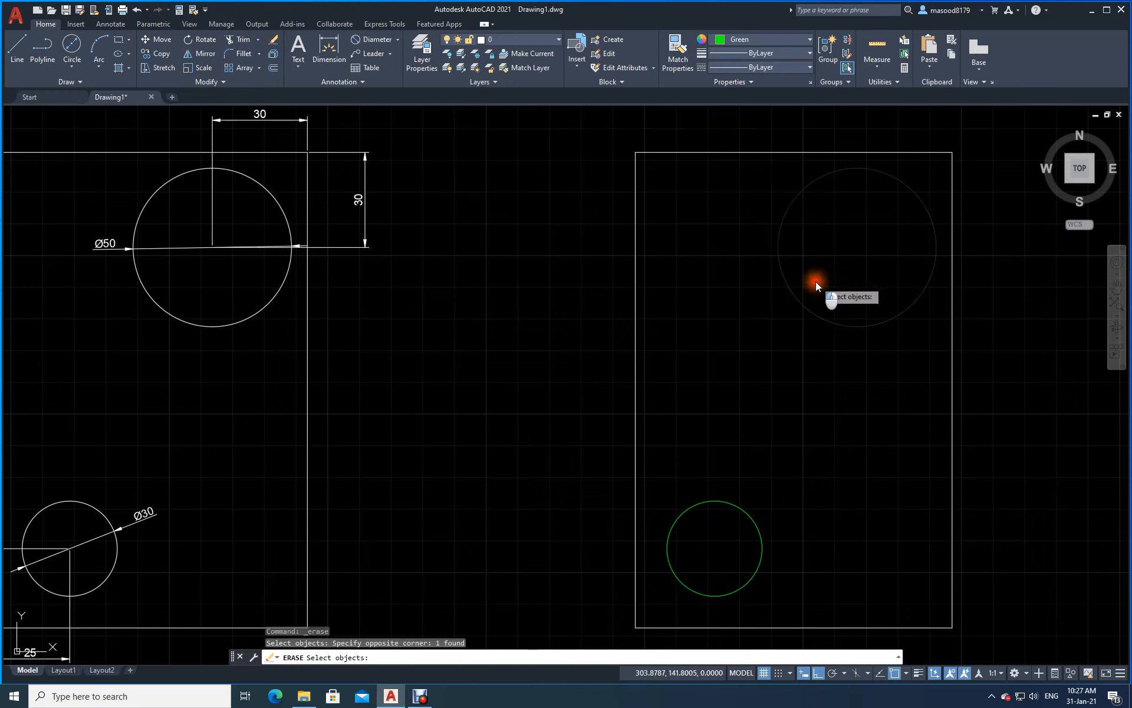
click(794, 548)
click(677, 475)
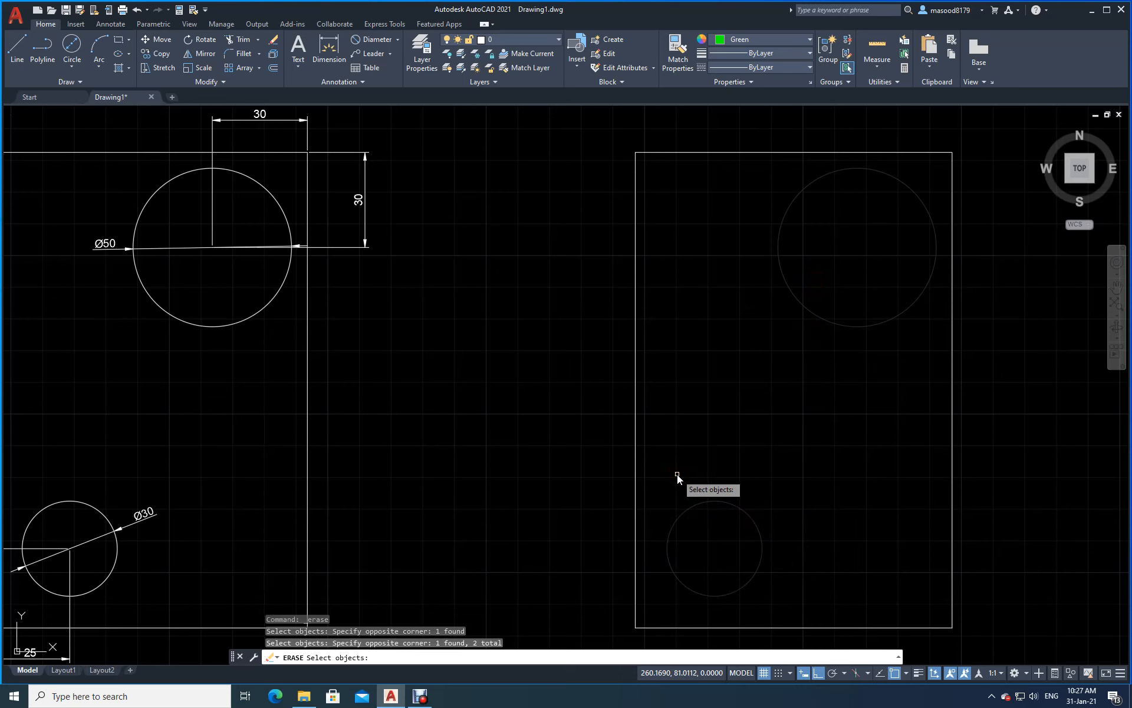
key(Return)
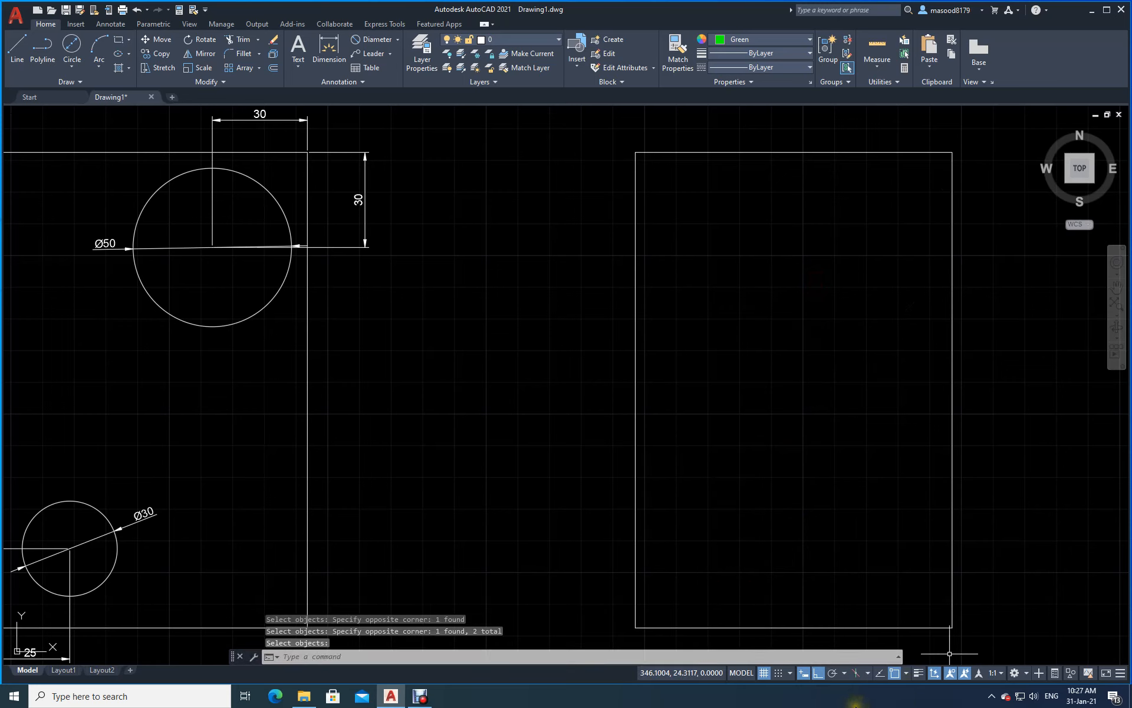
Draw a circle of diameter 50, using tracking (tk) to centre it 30 below and 30 left of the empty rectangle's upper-right corner
click(72, 45)
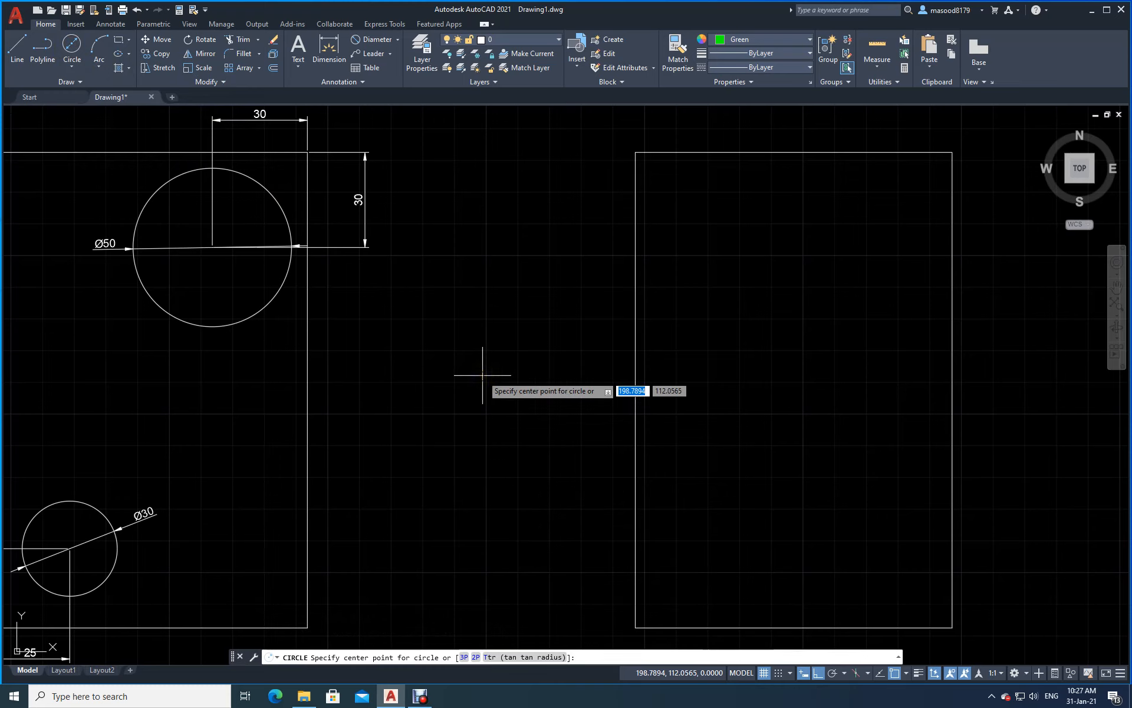
text(tk)
key(Return)
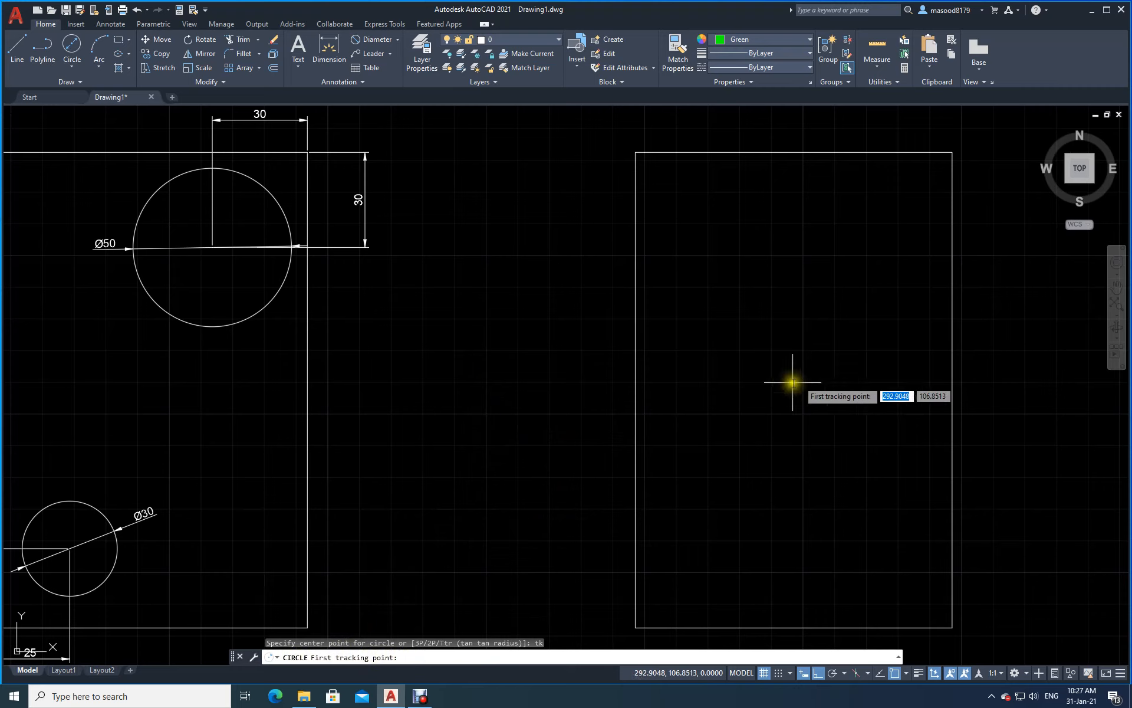
click(952, 153)
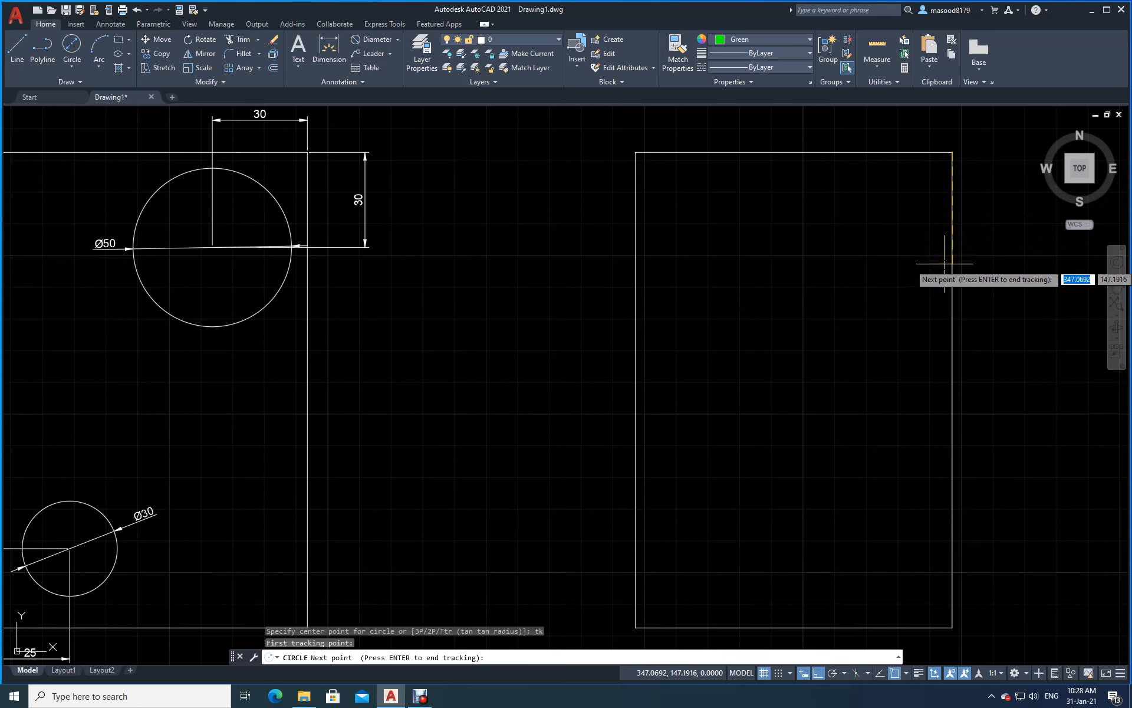
text(30)
key(Return)
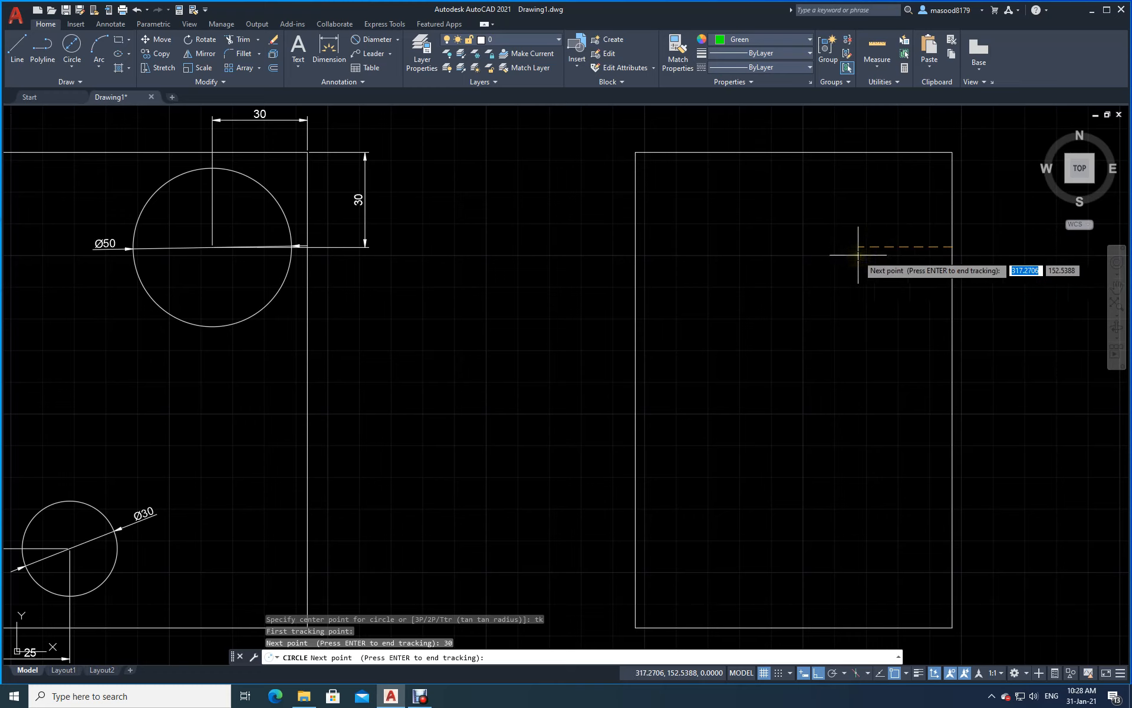
text(30)
key(Return)
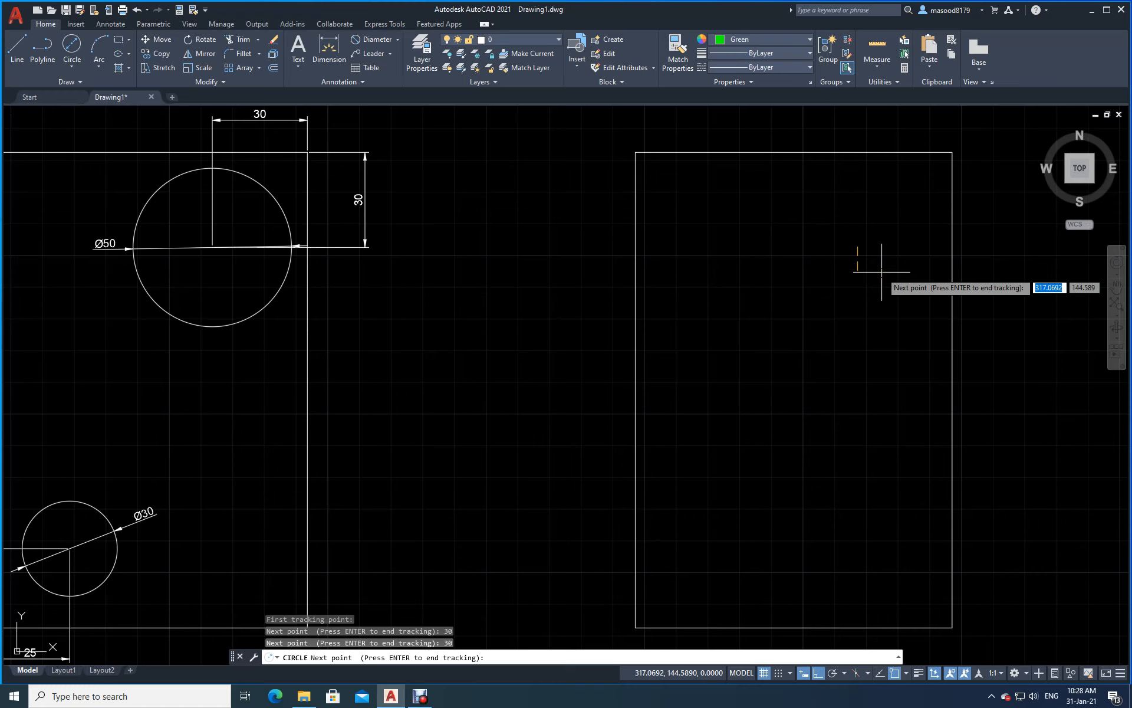
key(Return)
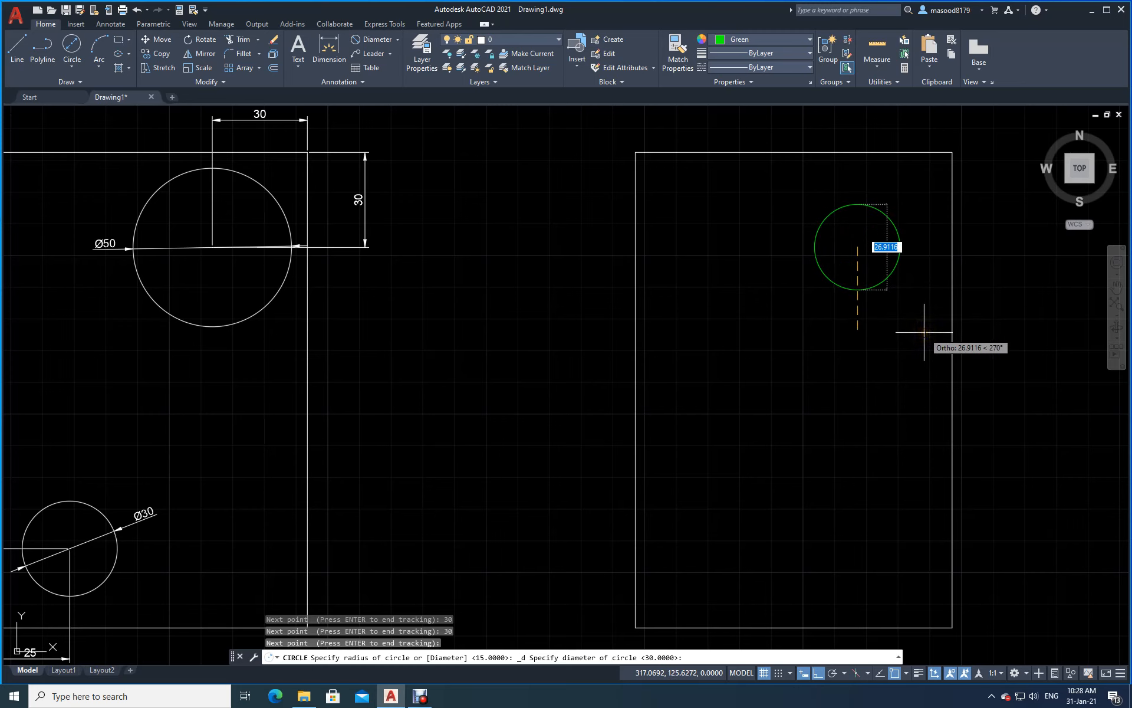
text(50)
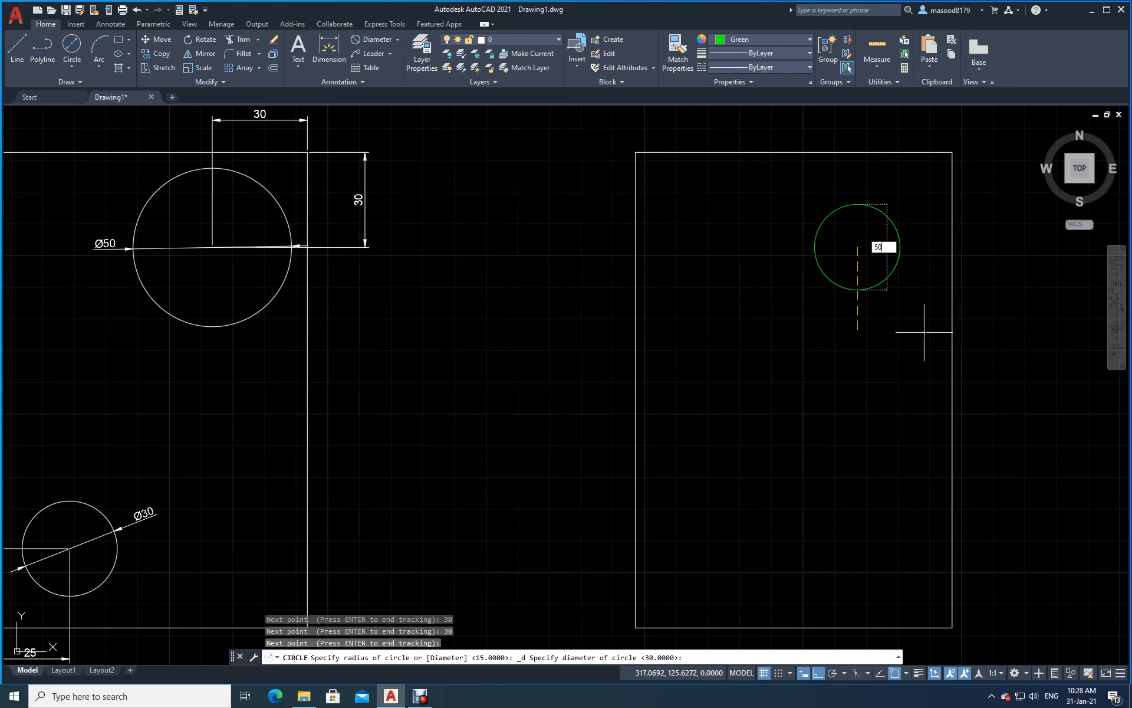
key(Return)
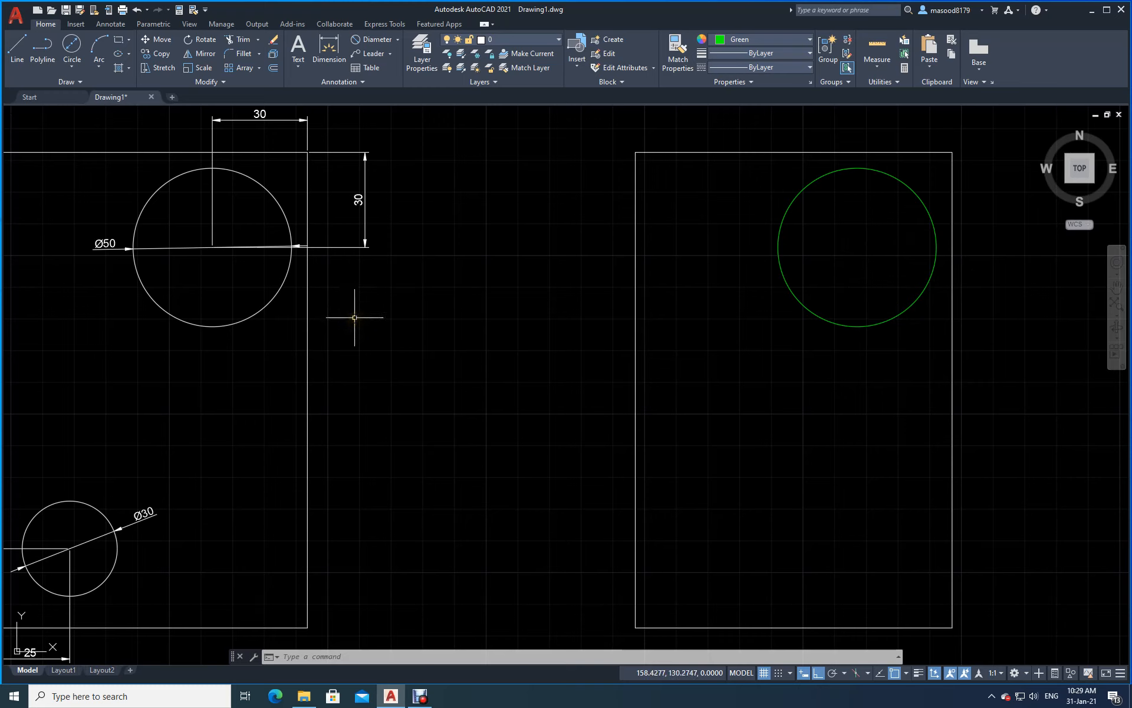
click(71, 48)
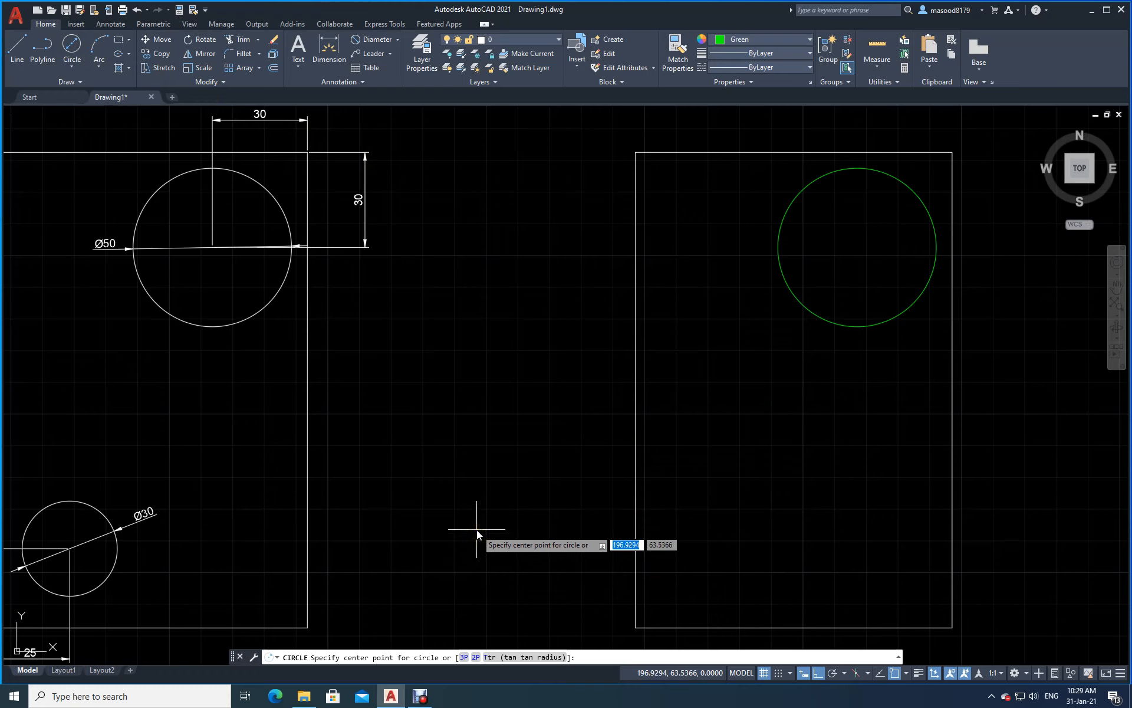
text(tk)
key(Return)
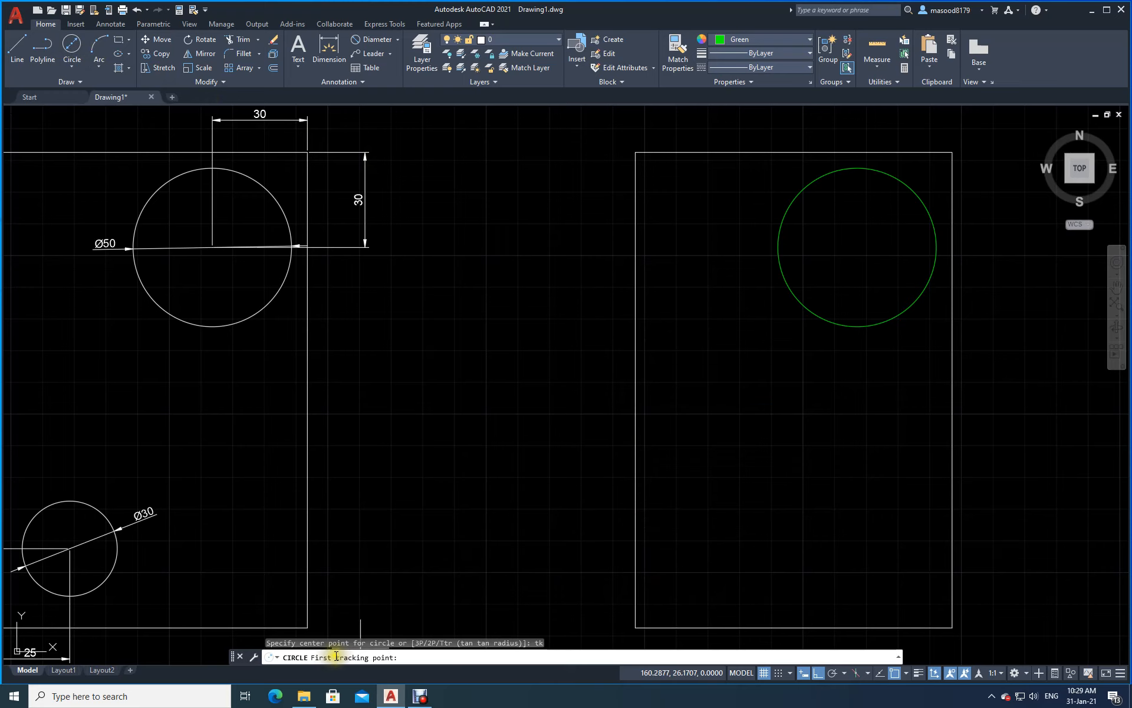
click(635, 627)
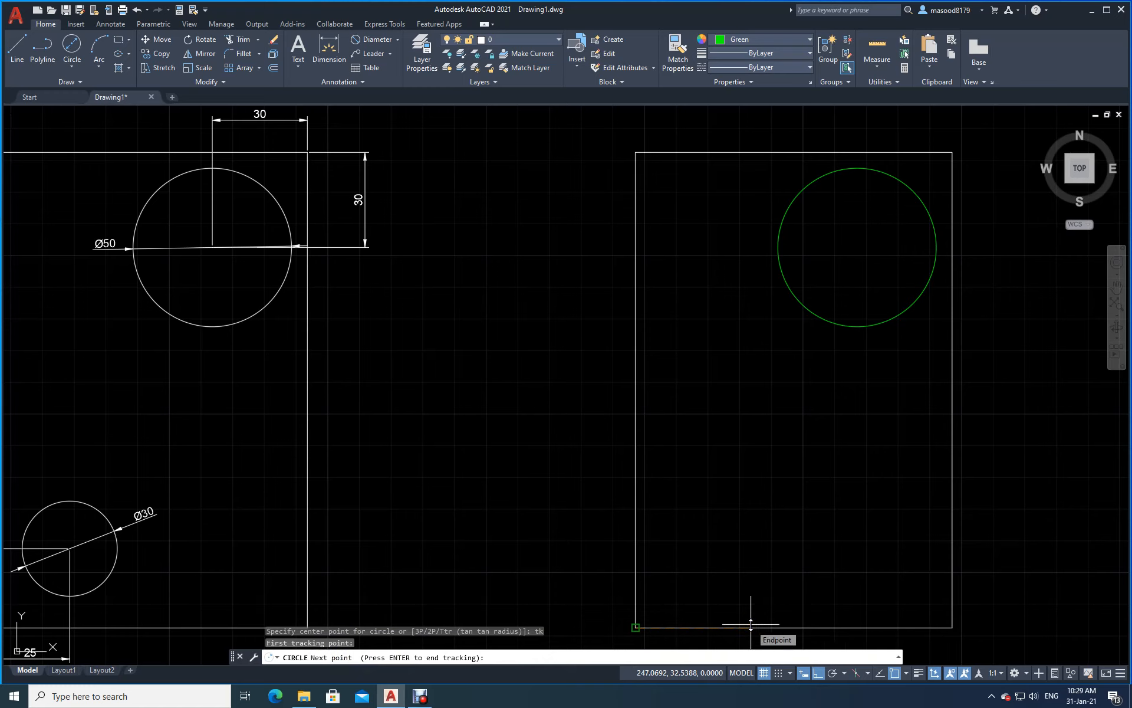
text(25)
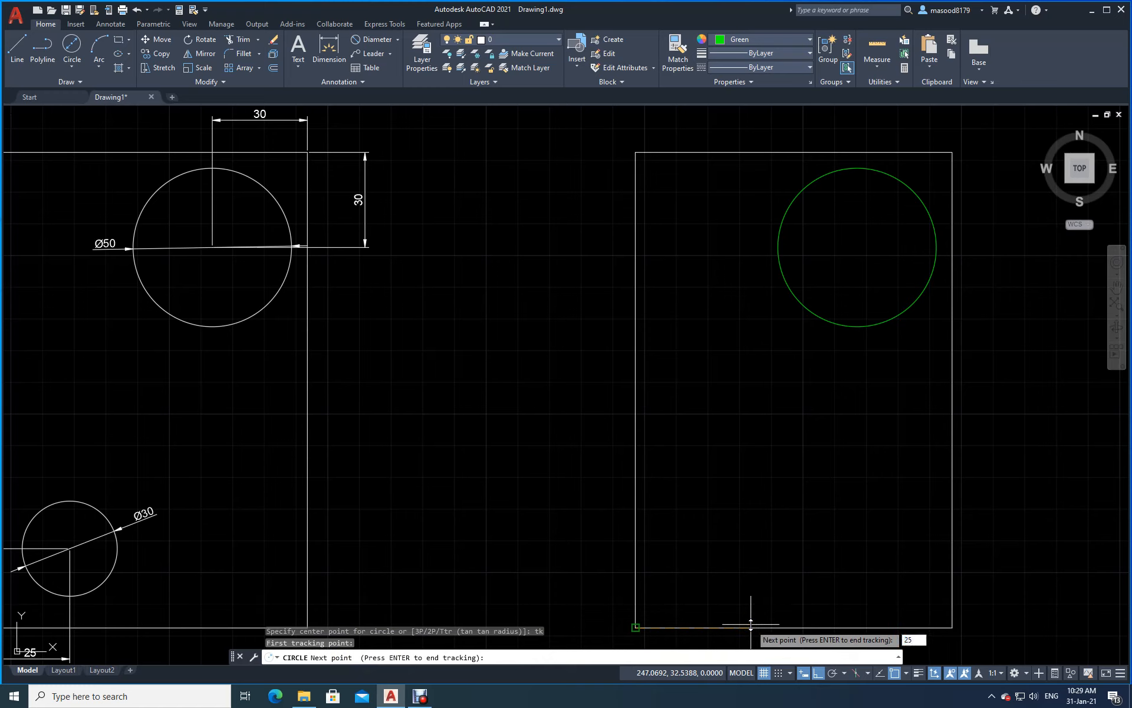
key(Return)
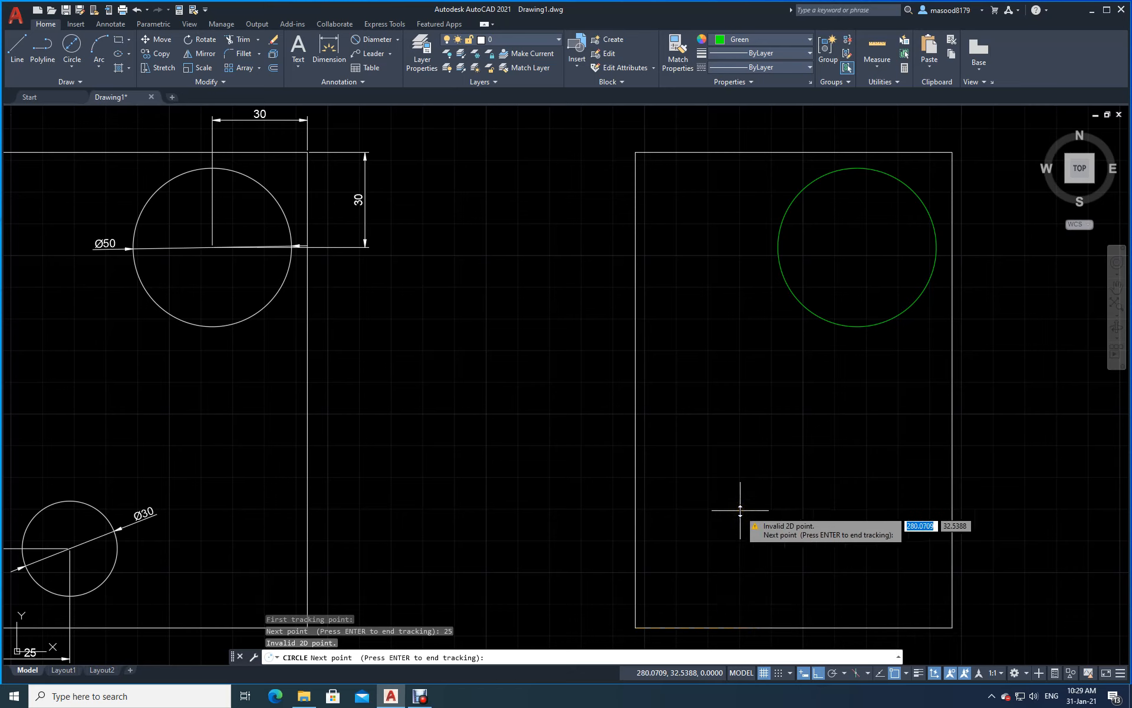
text(25)
key(Return)
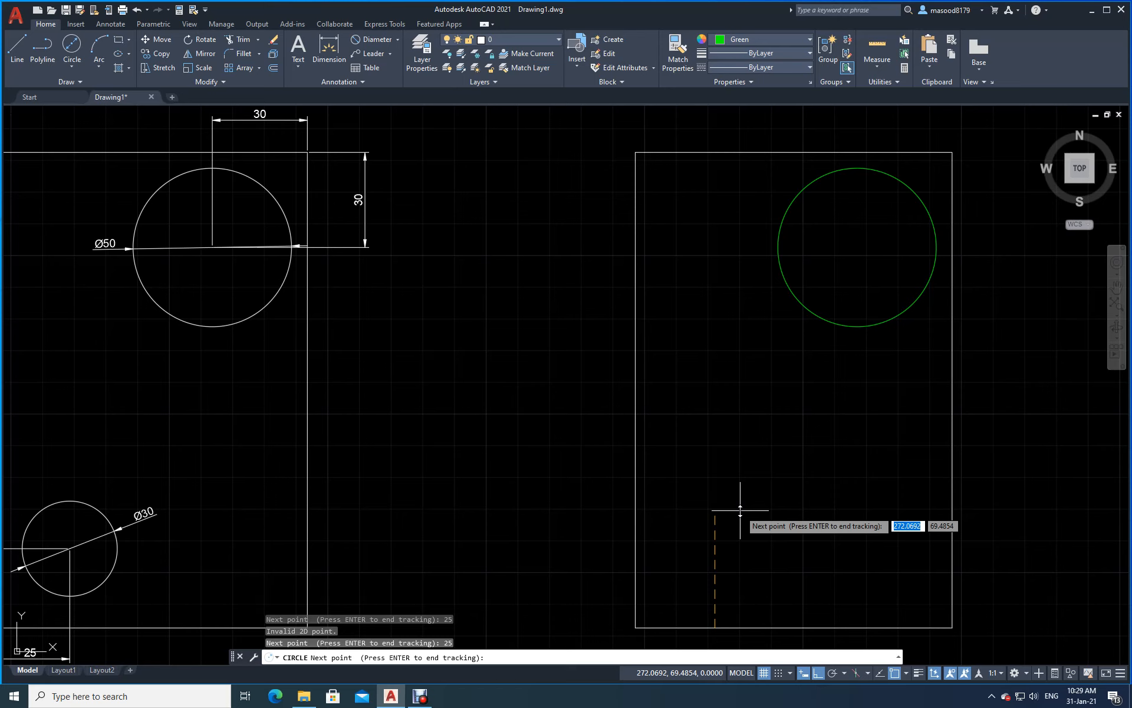
key(Return)
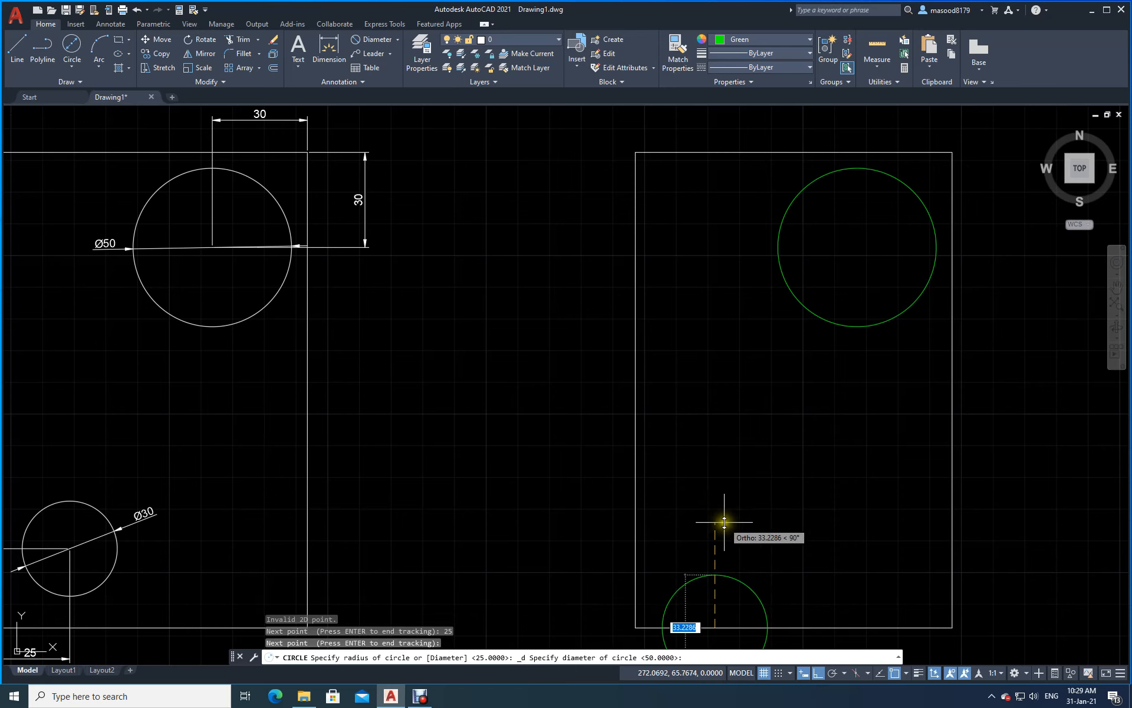
key(Escape)
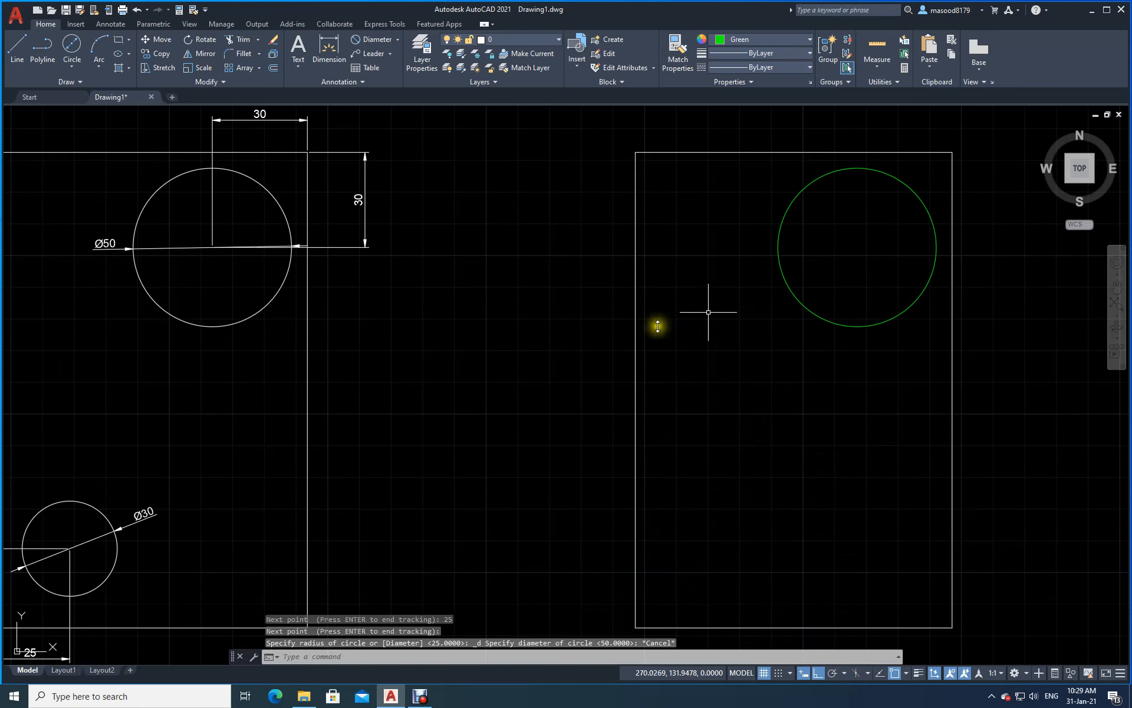
Draw a circle of diameter 30, using tracking (tk) to centre it 25 right of and 25 above the rectangle's lower-left corner
click(73, 45)
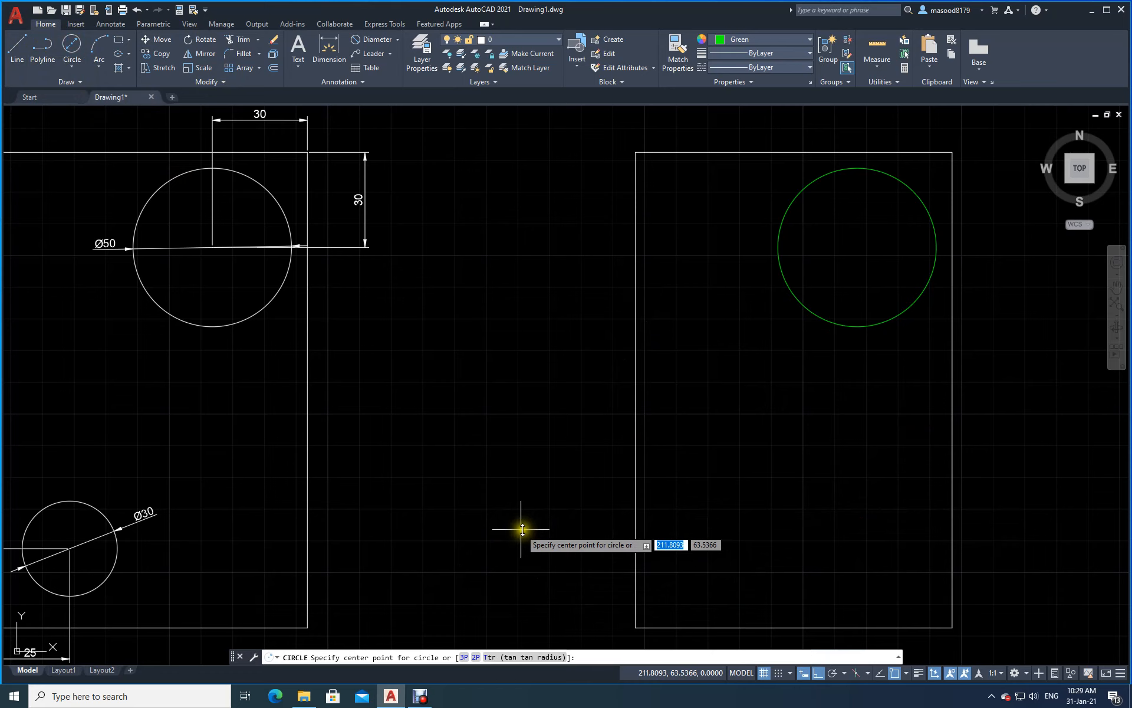
text(tk)
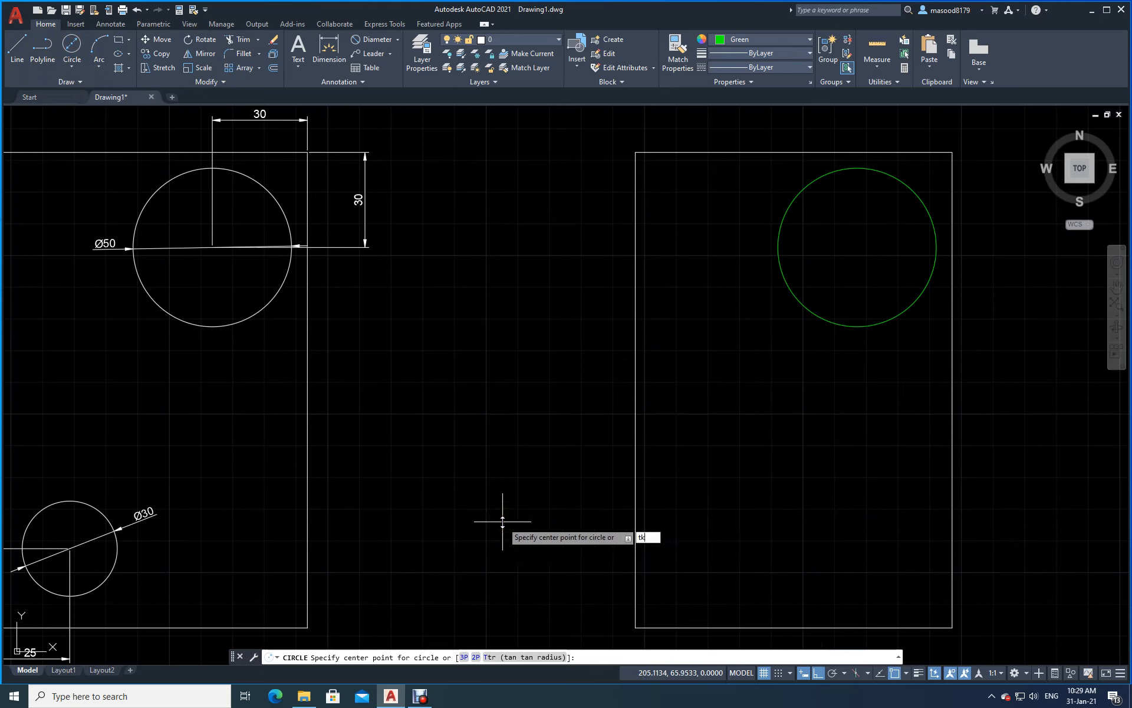
key(Return)
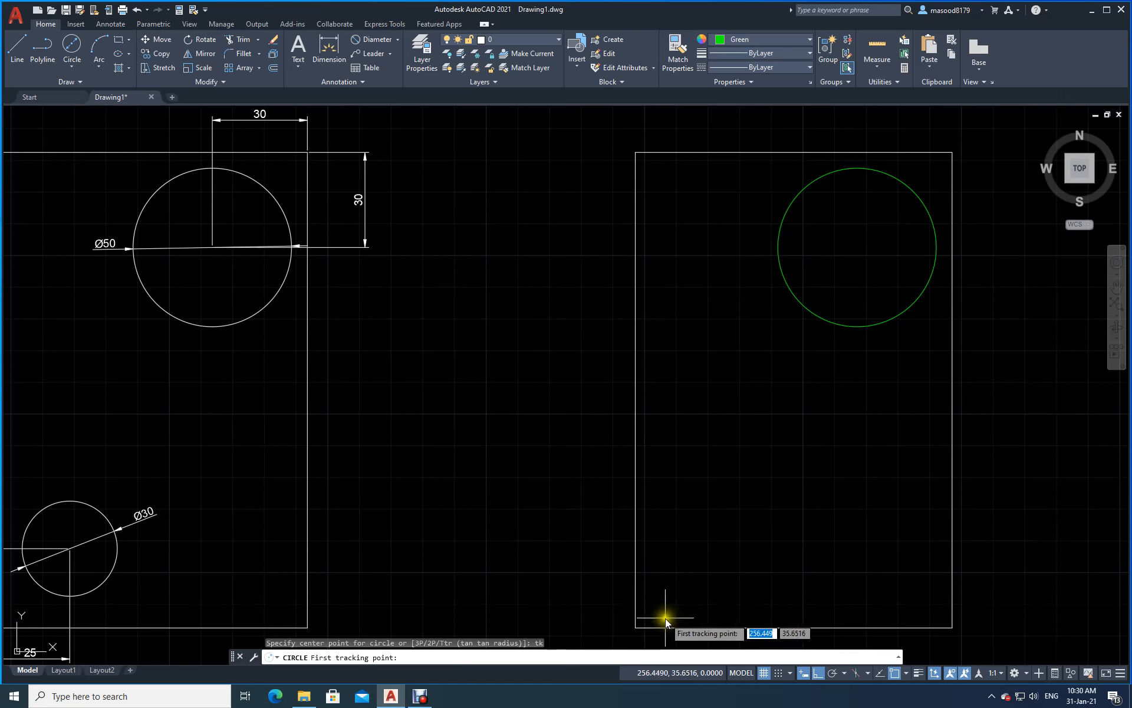
click(639, 628)
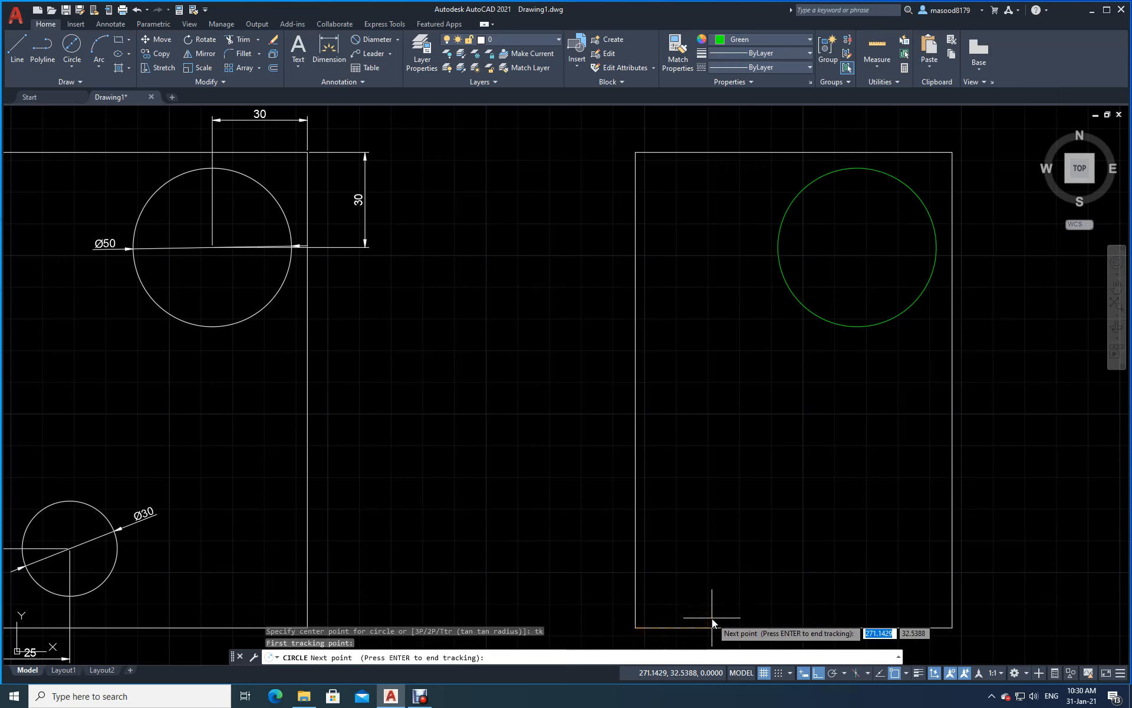
text(25)
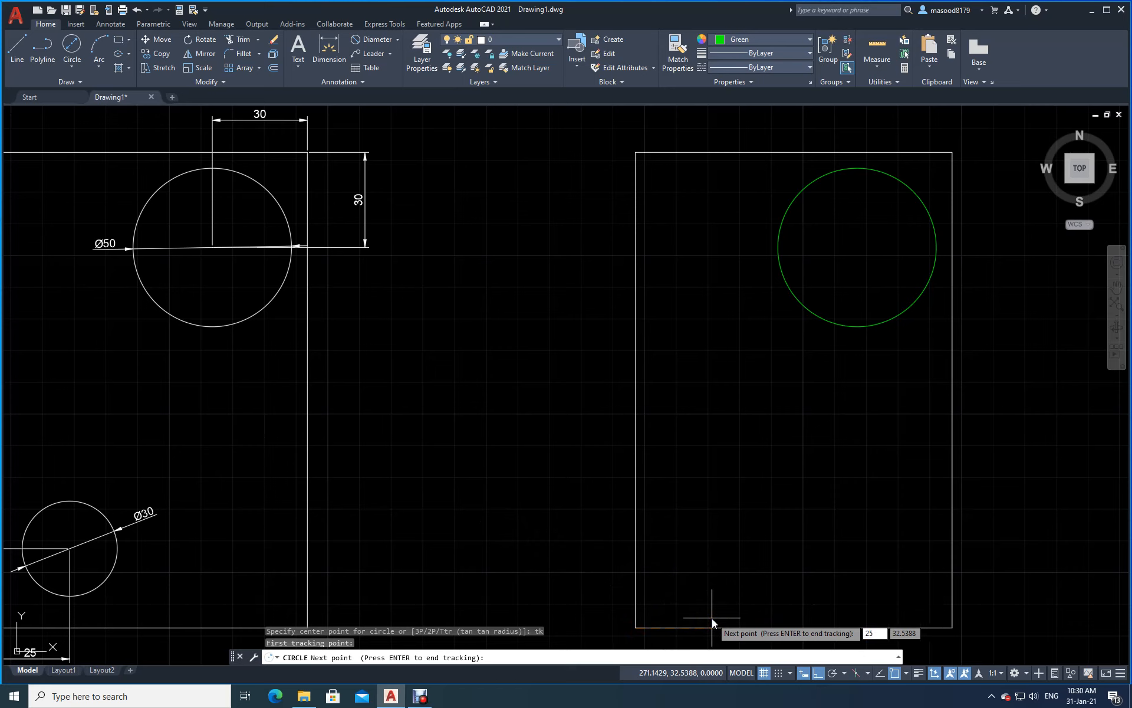
key(Return)
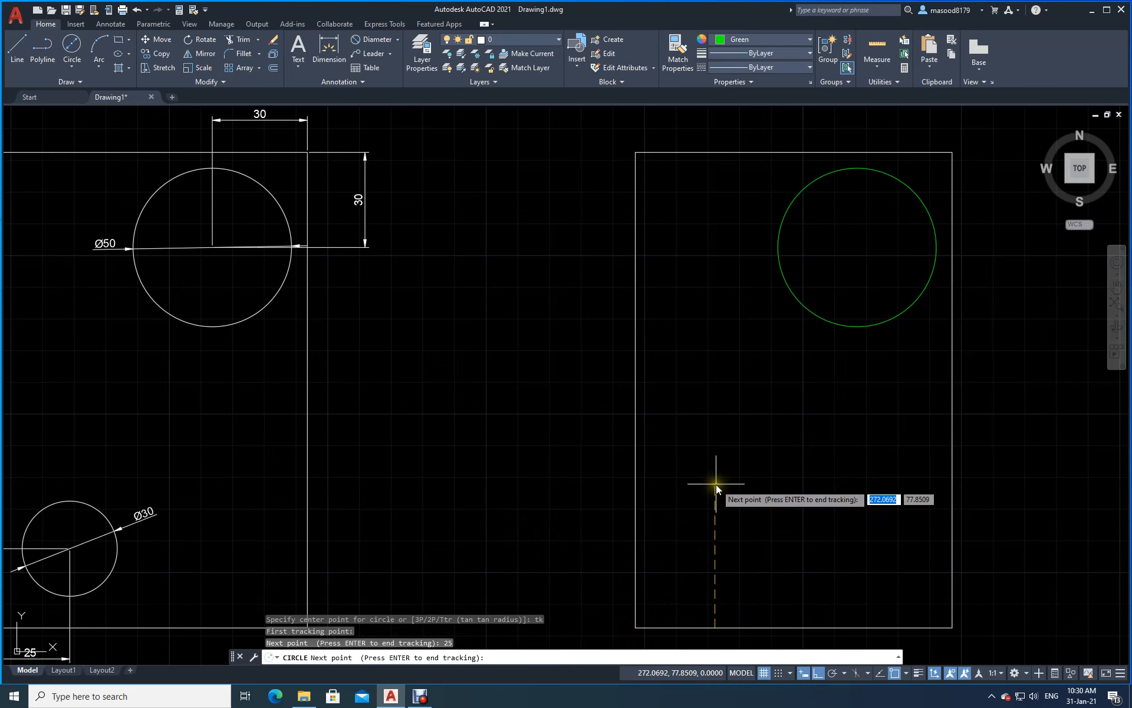
text(25)
key(Return)
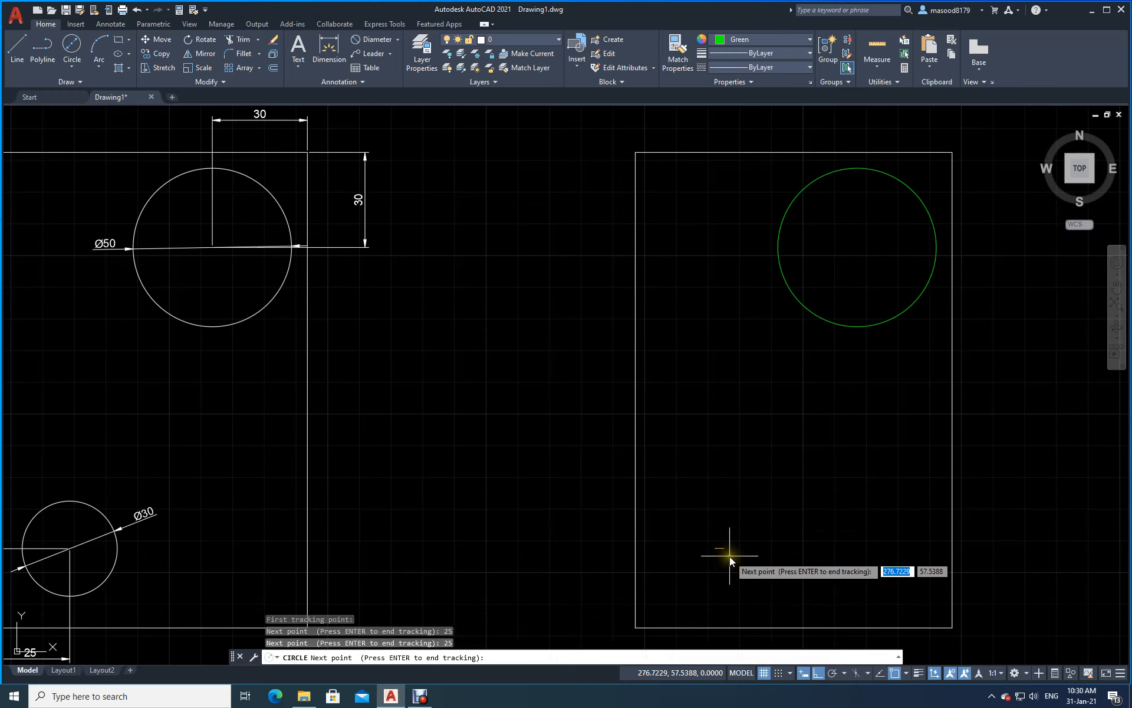
key(Return)
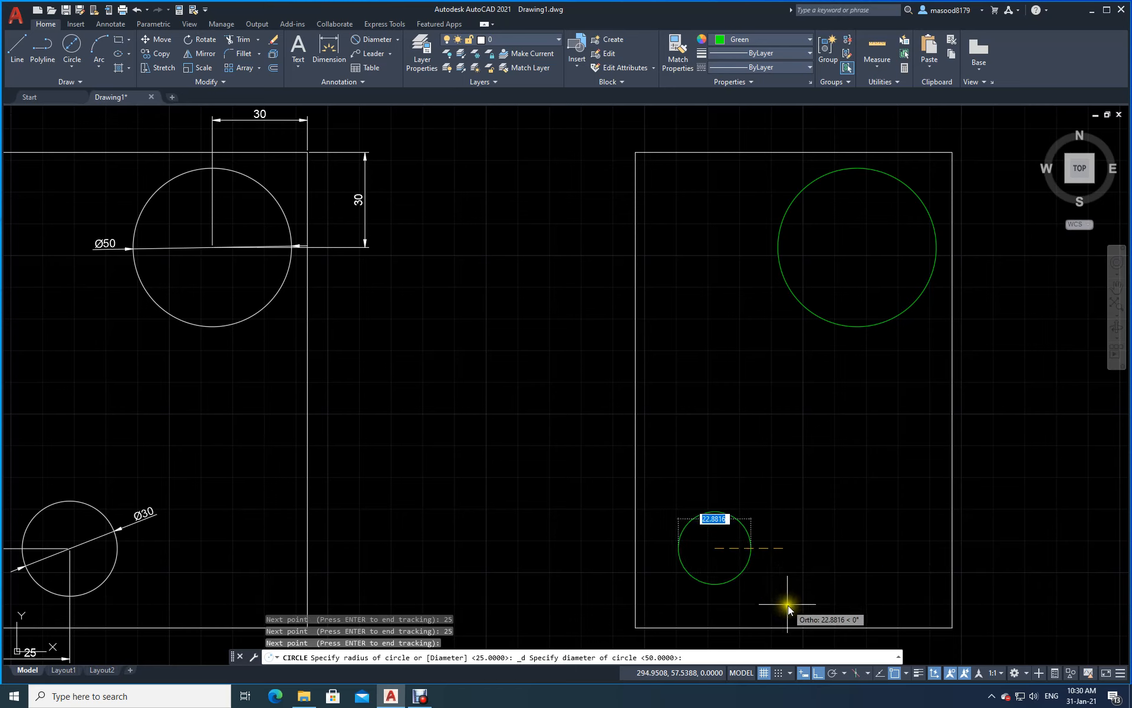
text(30)
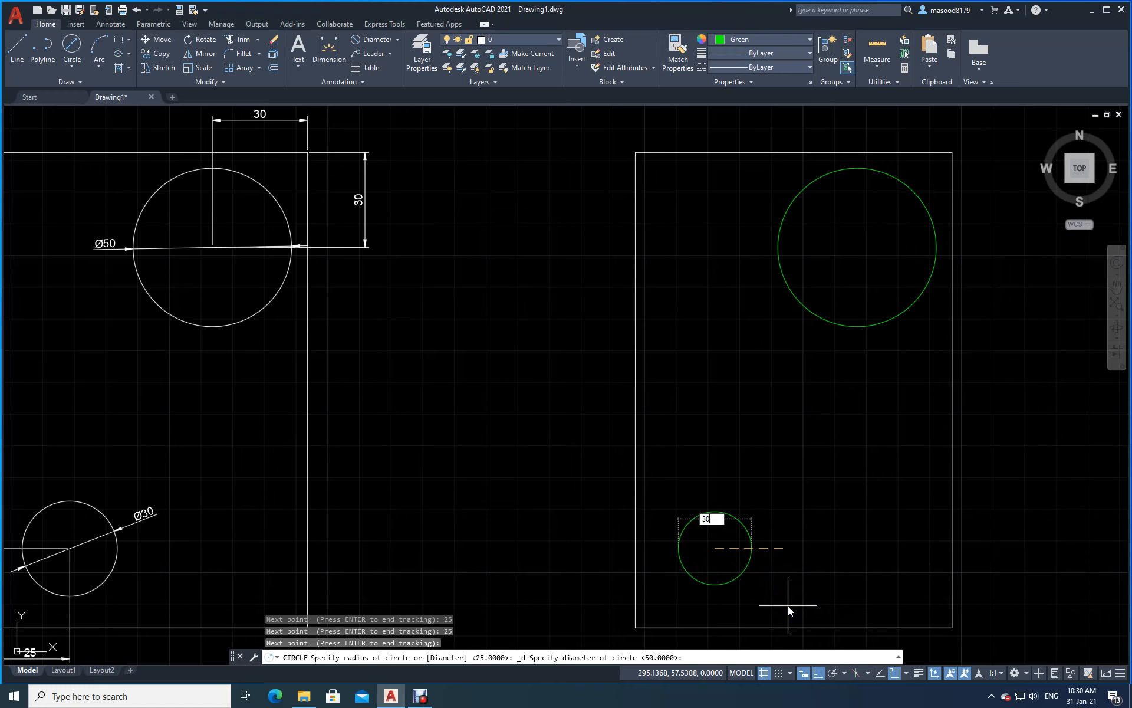
key(Return)
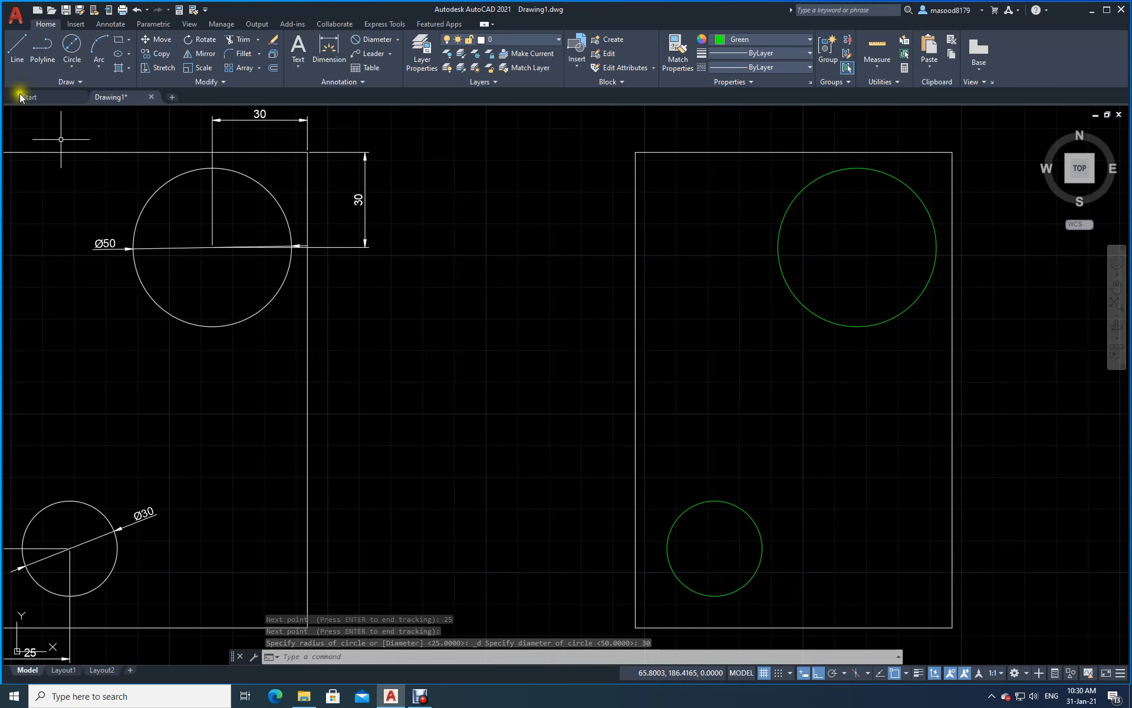
Dimension the horizontal distance from the rectangle's upper-right corner to the large green circle's centre, placing it above the rectangle
click(329, 44)
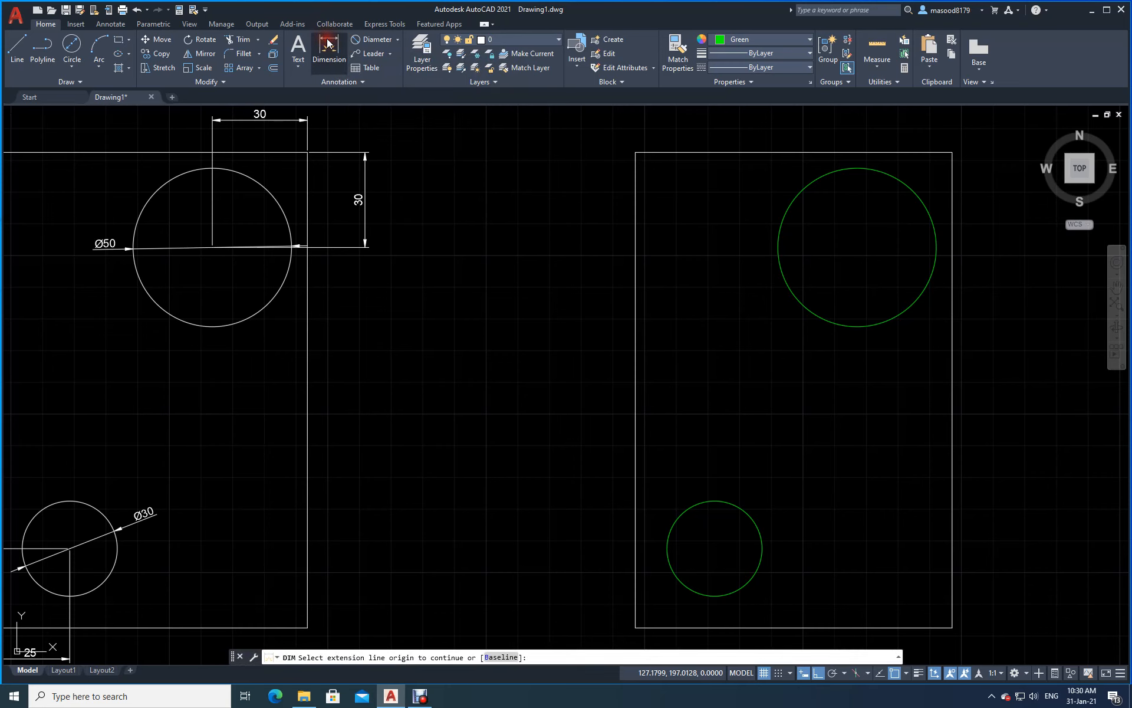
click(952, 152)
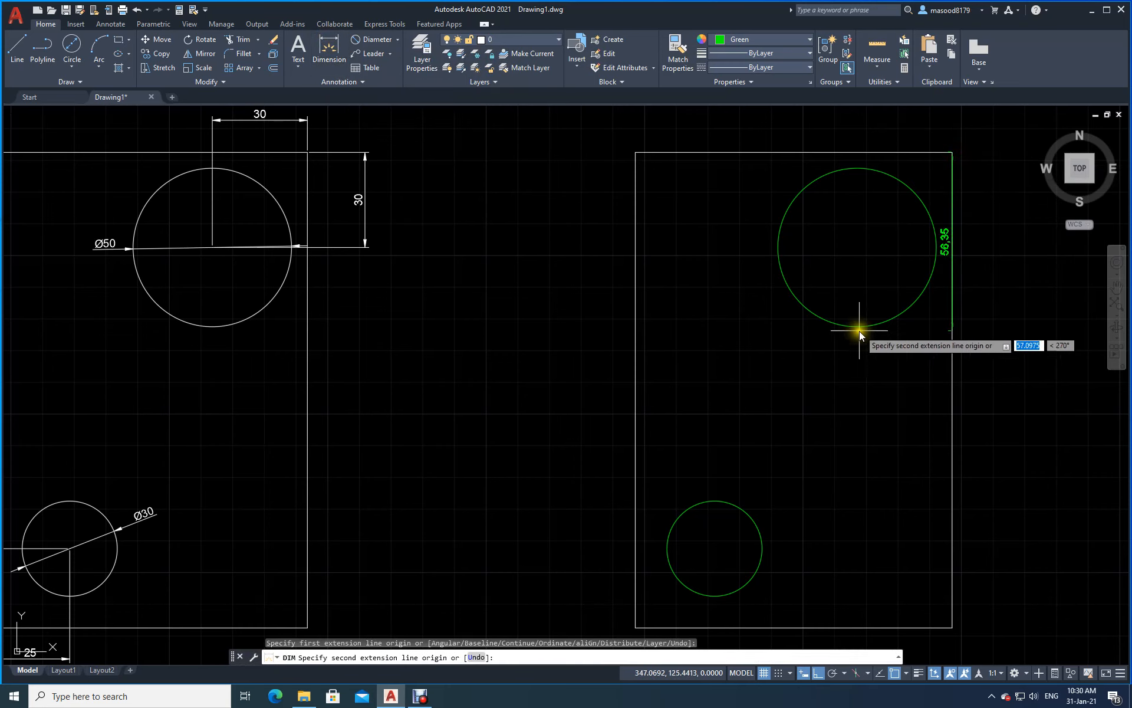
click(858, 247)
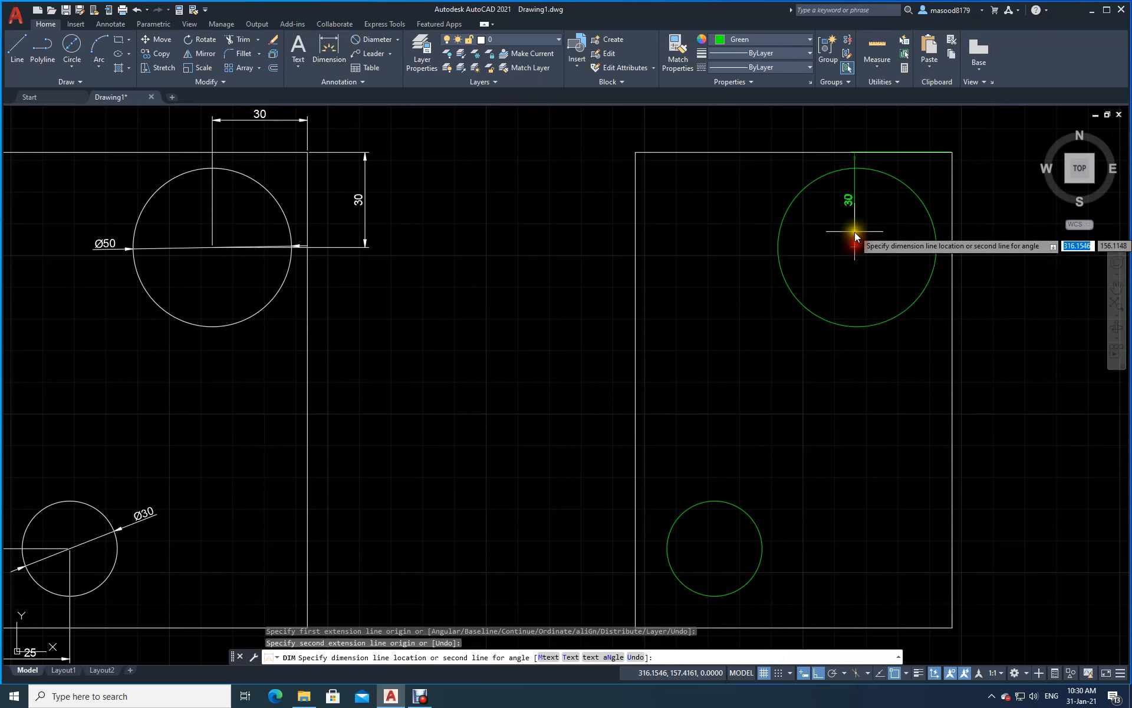
click(901, 125)
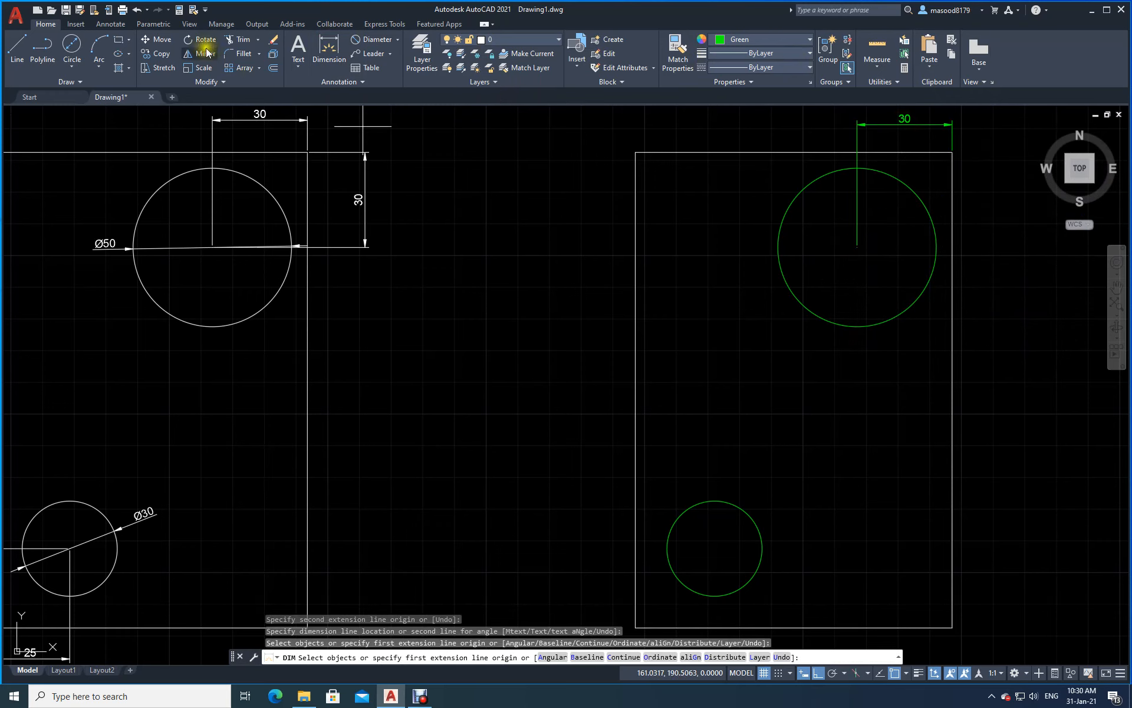
Dimension the vertical distance from the rectangle's upper-right corner to the large green circle's centre, placing it right of the rectangle
click(328, 50)
click(952, 152)
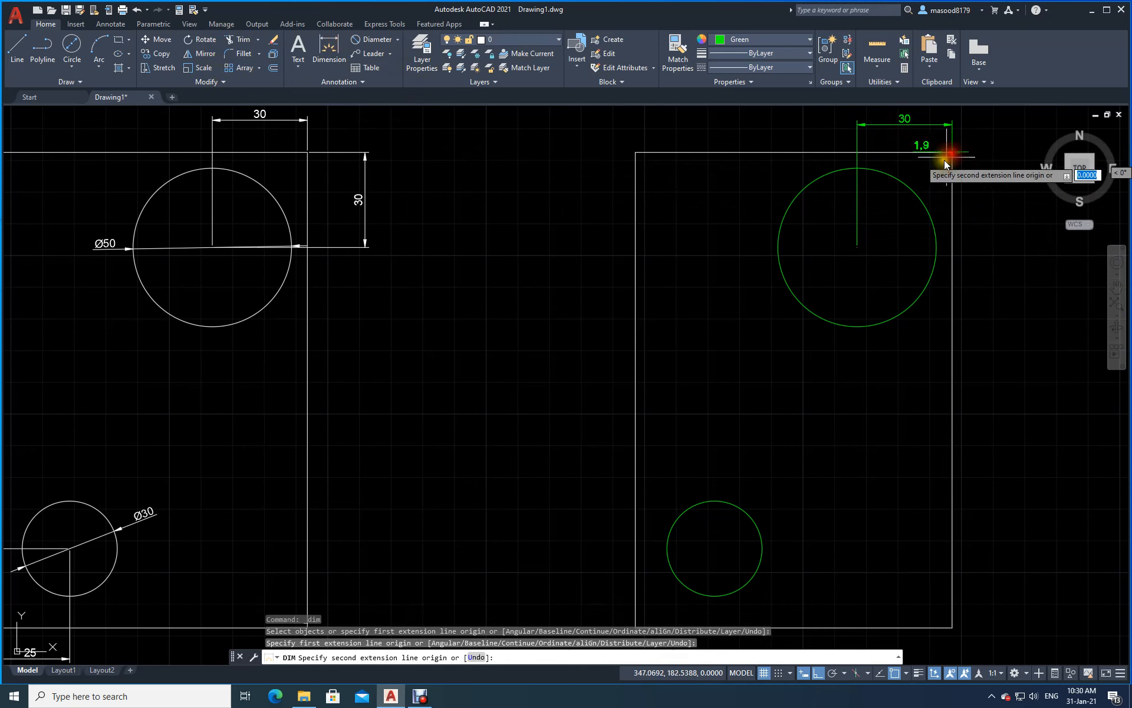
click(858, 248)
click(990, 221)
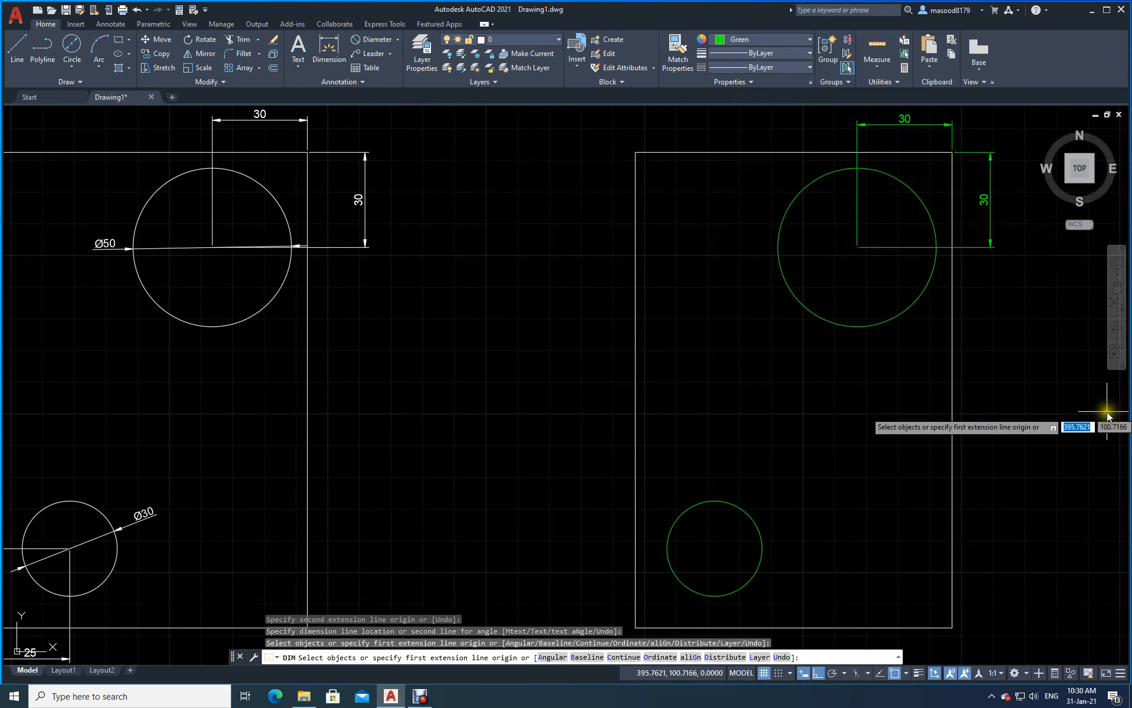